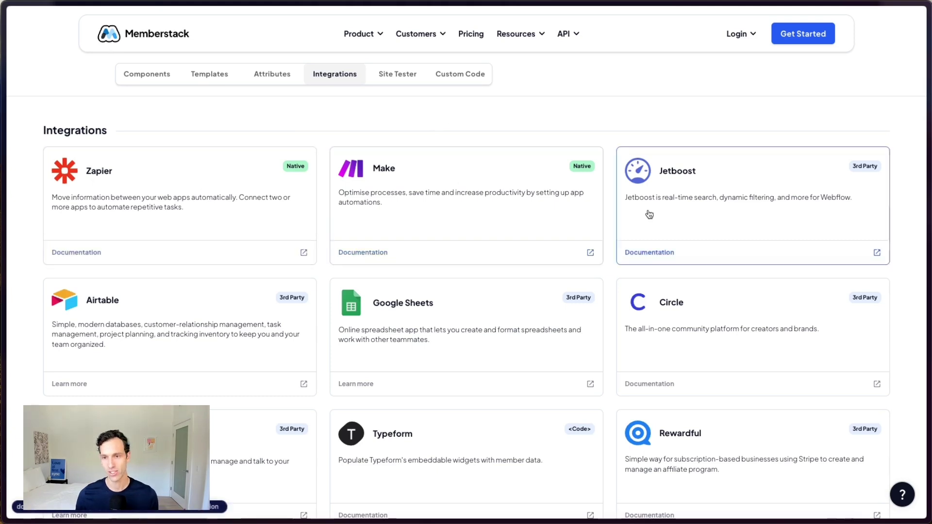
# Step: Leave the Zapier app directory for the Webflow Integrations page with Zapier, Whalesync, Stripe and Make cards
pyautogui.scroll(-3, 312, 275)
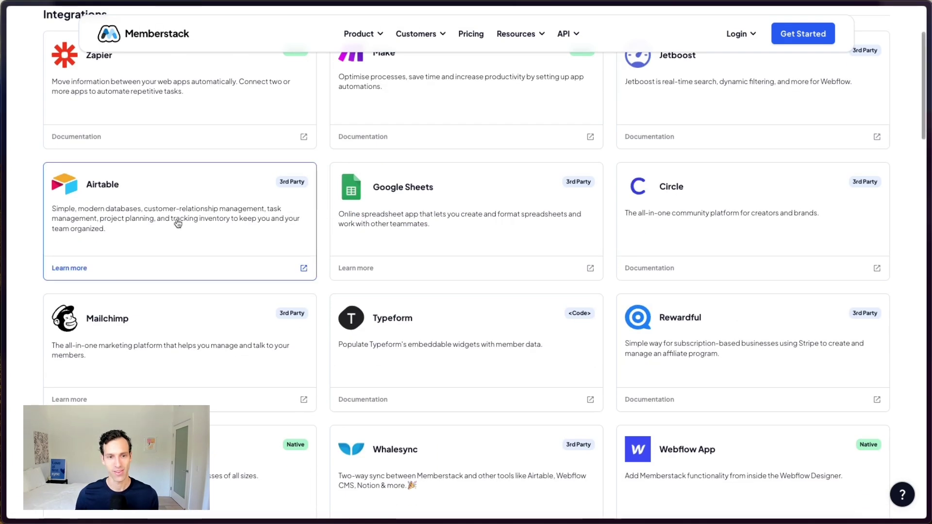
pyautogui.scroll(-4, 178, 222)
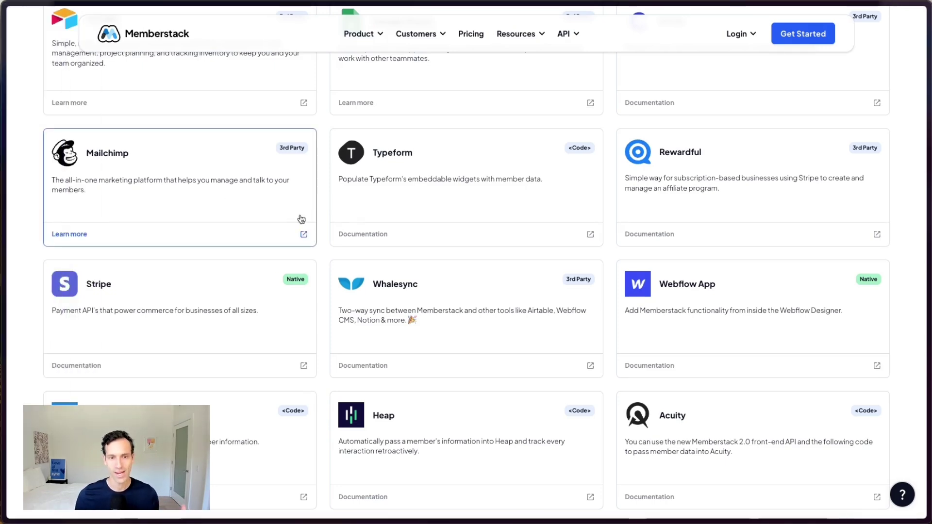
pyautogui.scroll(6, 325, 269)
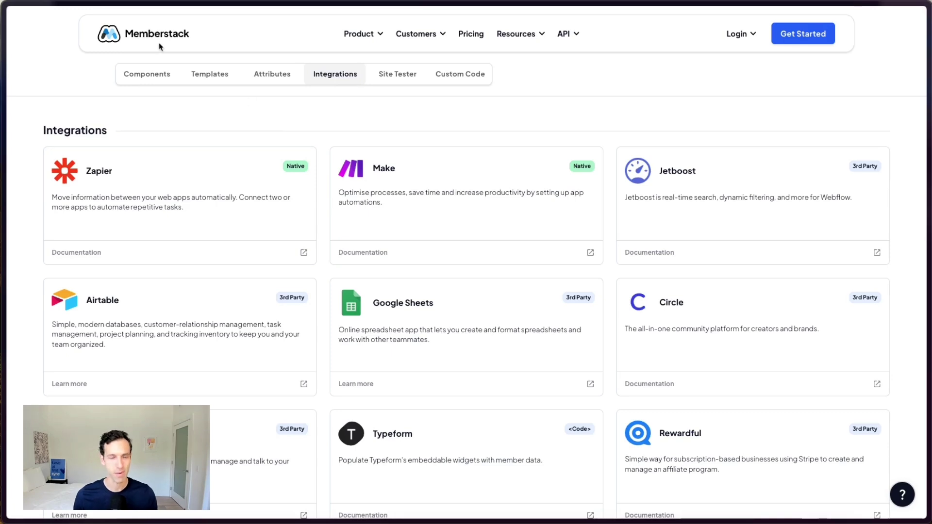
pyautogui.scroll(-15, 387, 146)
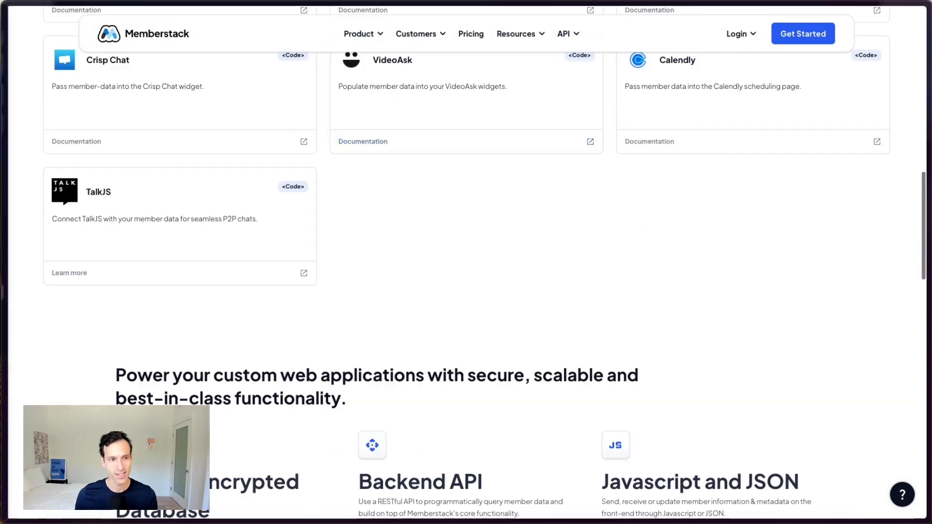
pyautogui.moveTo(4, 262)
pyautogui.click(54, 337)
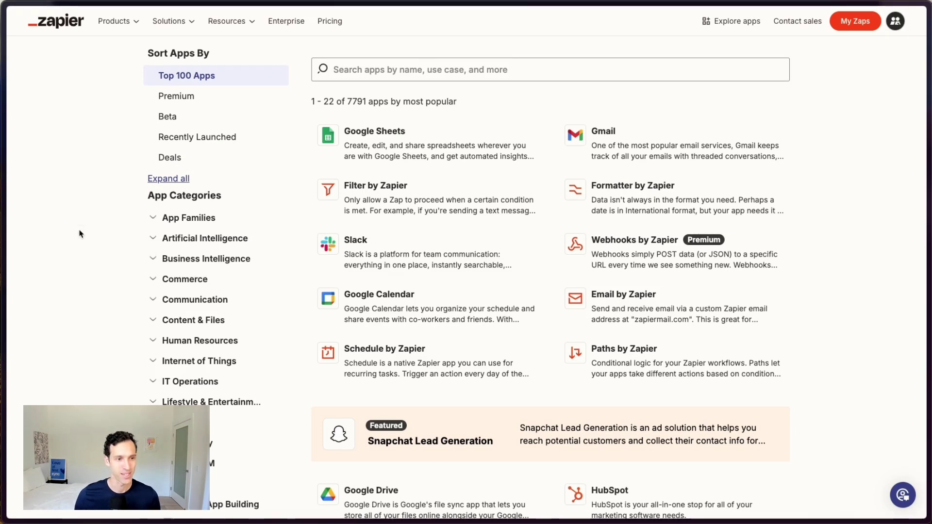
pyautogui.moveTo(2, 272)
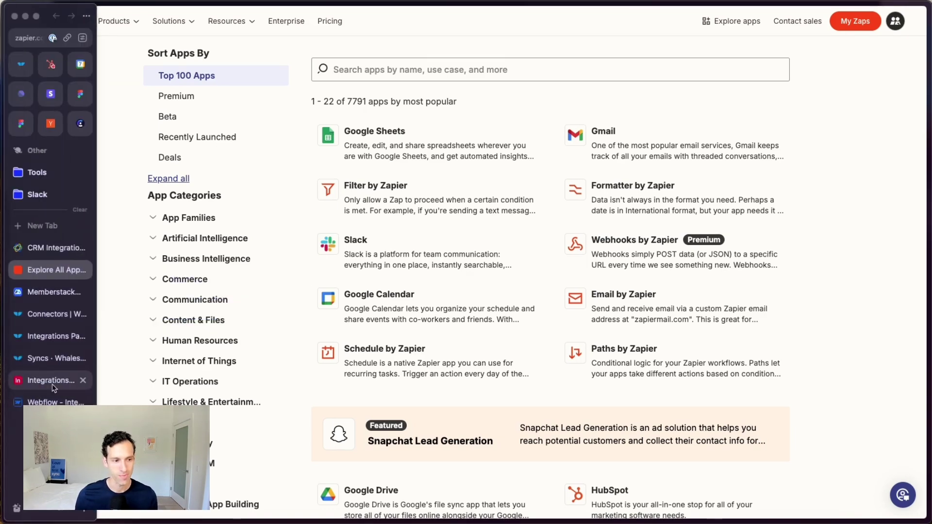
pyautogui.click(45, 401)
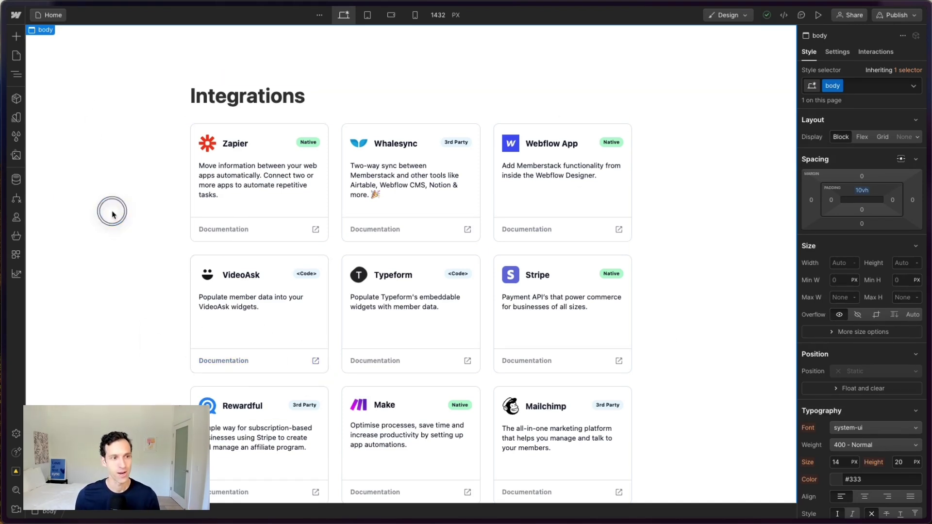
# Step: Open Webflow's Integrations CMS collection and view the Zapier, then Whalesync, item fields including Subheading
pyautogui.click(16, 180)
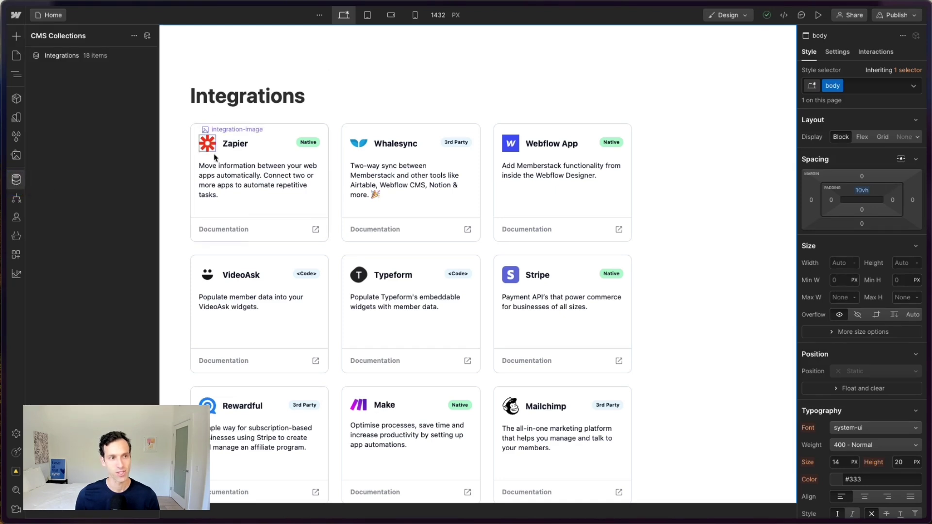
pyautogui.click(55, 56)
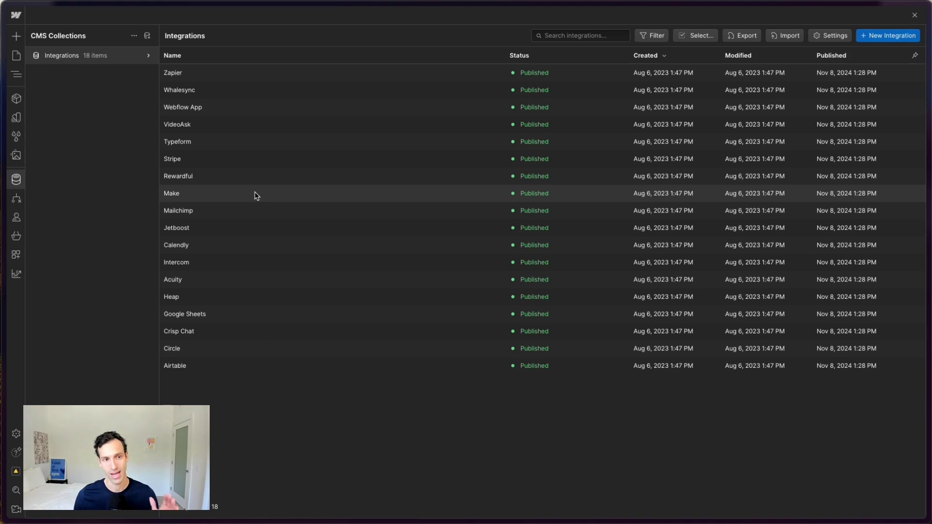
pyautogui.click(187, 77)
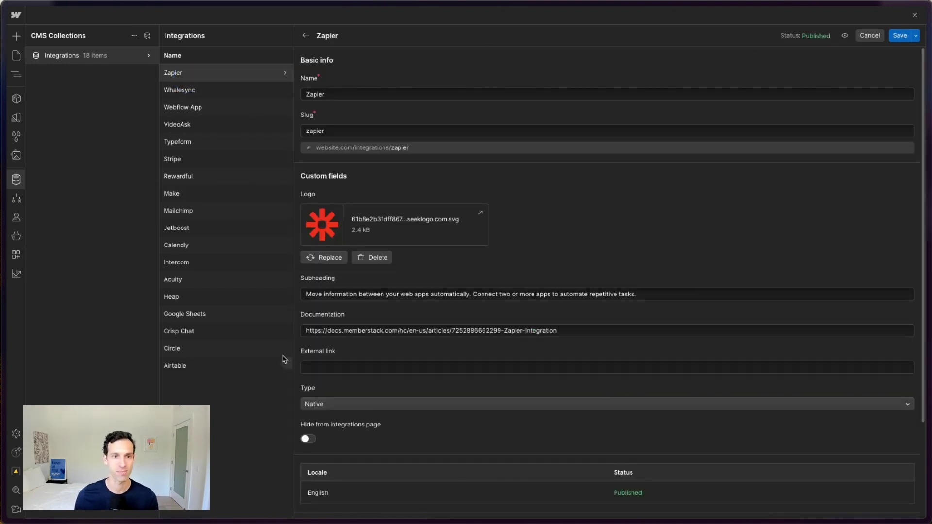
pyautogui.scroll(-2, 318, 291)
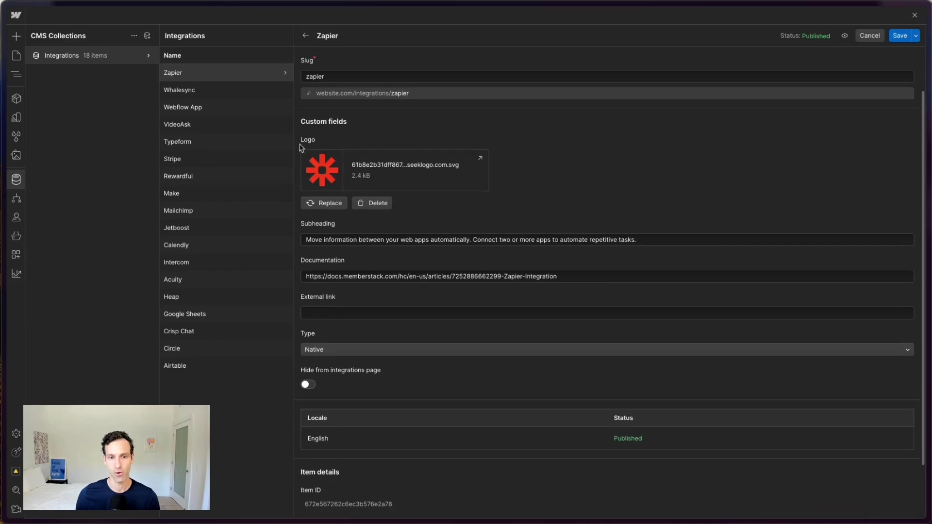
pyautogui.scroll(-2, 302, 270)
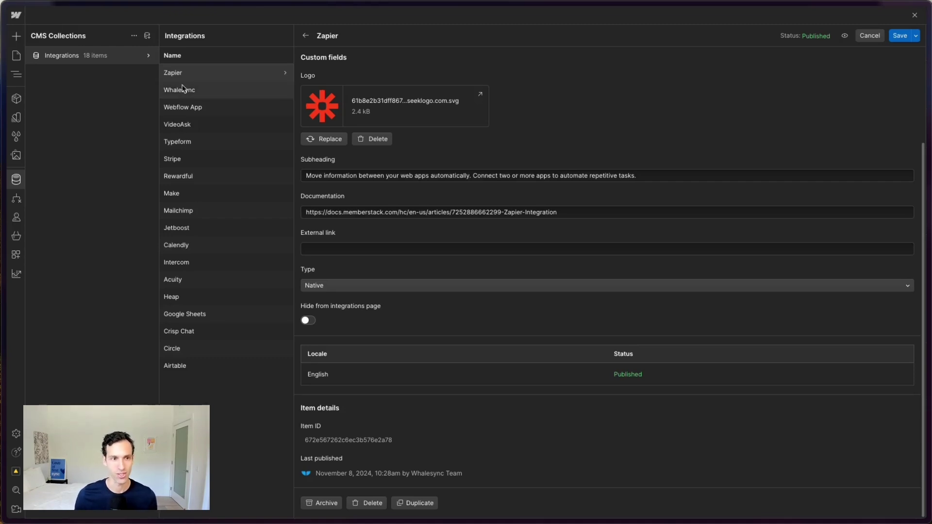
pyautogui.click(198, 89)
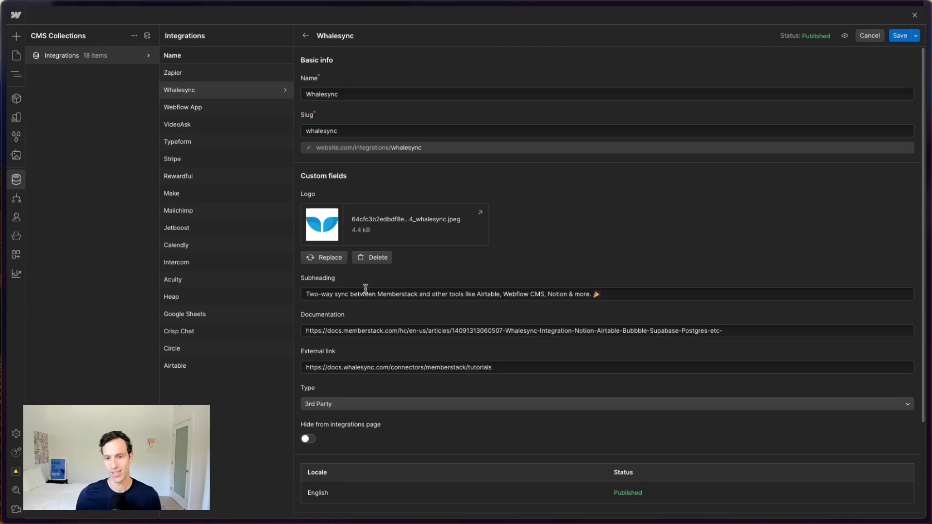
# Step: Bring up the empty Airtable Integrations table with Slug, Logo, Subheading, Type and links fields
pyautogui.moveTo(44, 343)
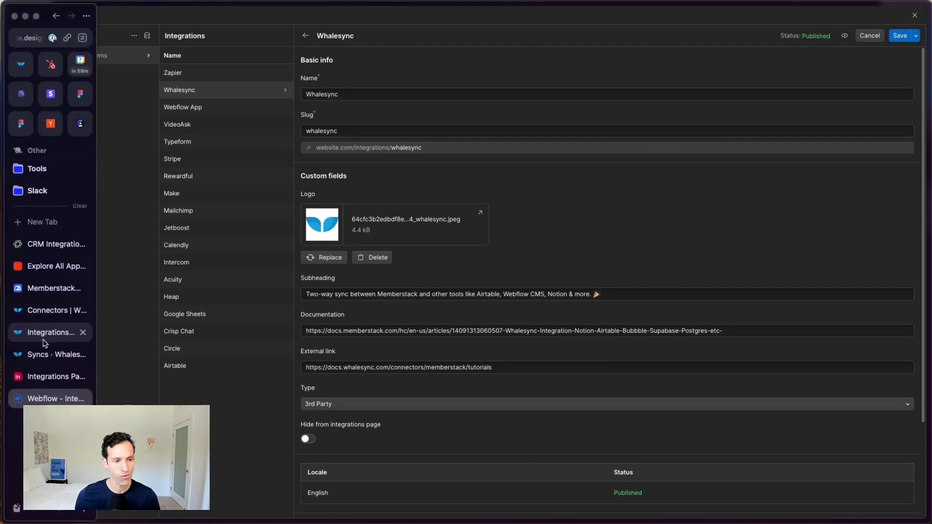
pyautogui.click(44, 378)
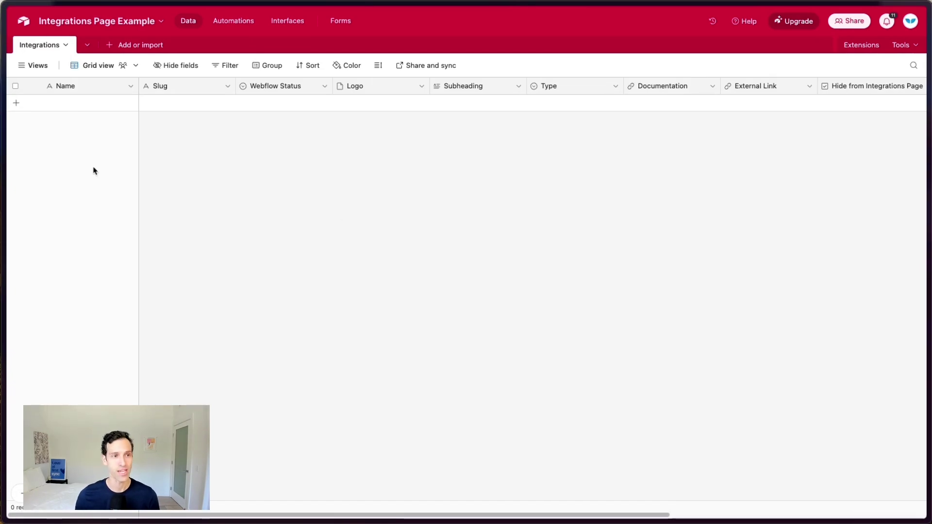
pyautogui.moveTo(18, 323)
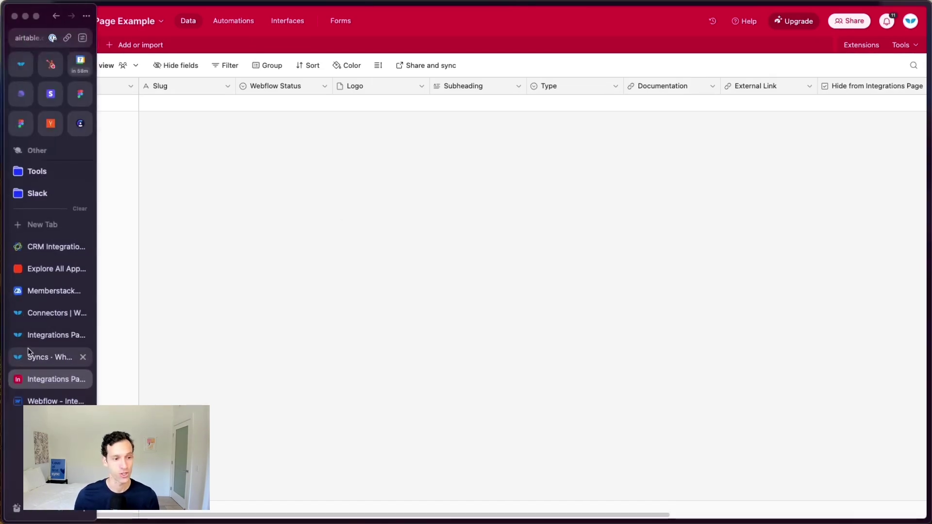
pyautogui.click(46, 400)
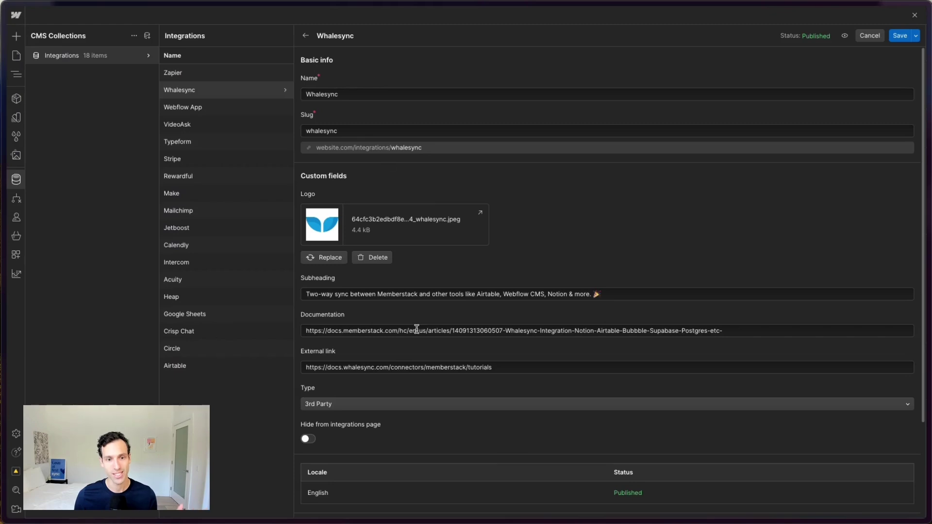
pyautogui.moveTo(10, 380)
pyautogui.click(46, 380)
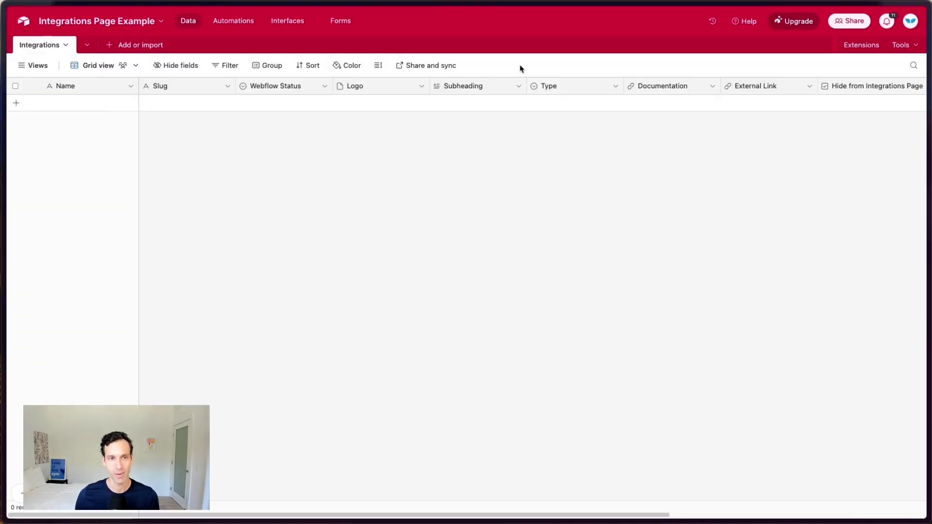
pyautogui.click(400, 266)
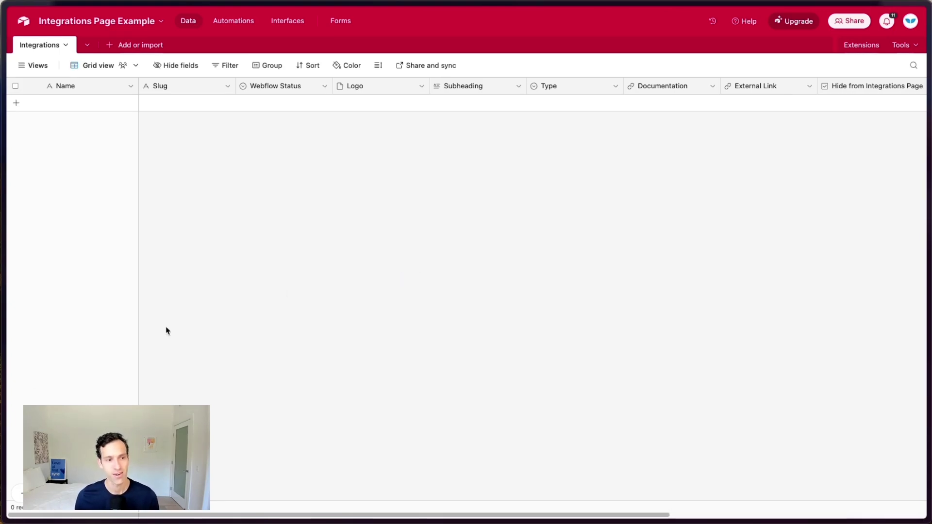
# Step: Compare the Airtable table and Webflow Whalesync item, ending on the Whalesync syncs overview
pyautogui.moveTo(63, 365)
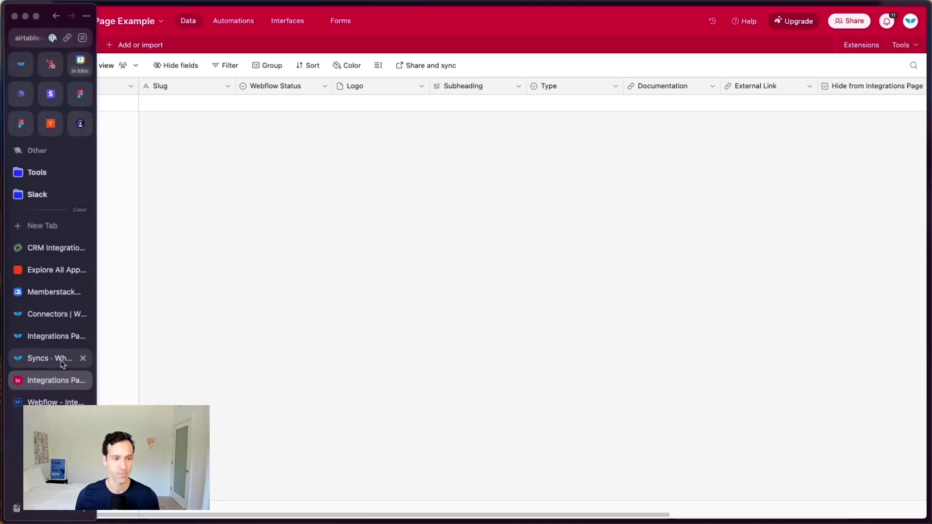
pyautogui.click(51, 360)
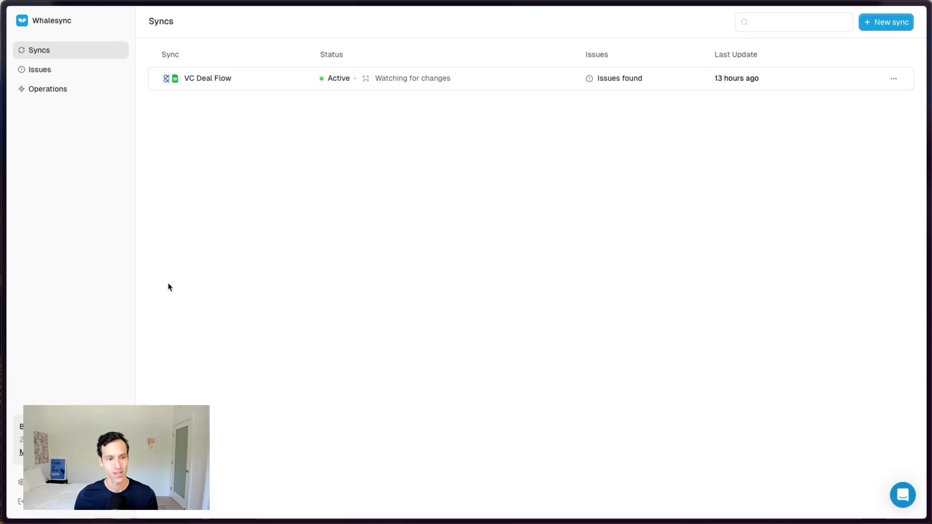
pyautogui.moveTo(6, 376)
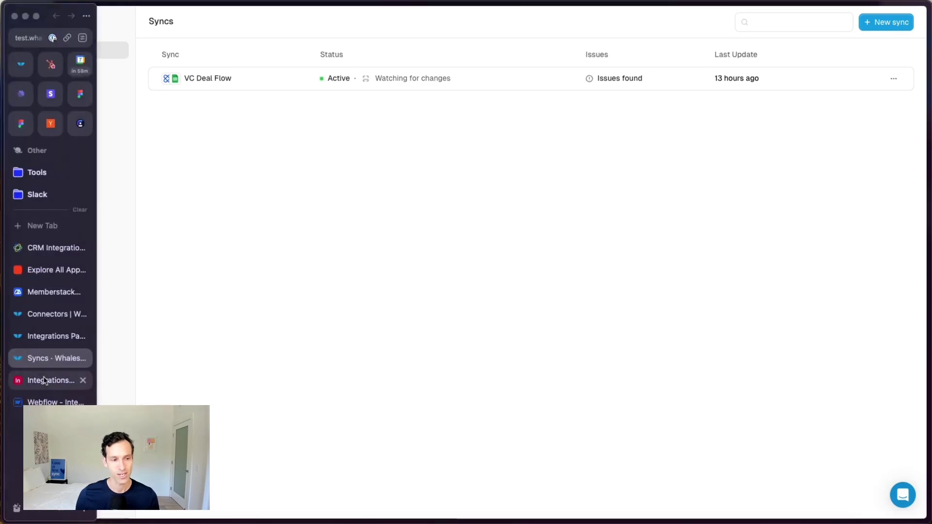
pyautogui.click(44, 381)
pyautogui.click(49, 402)
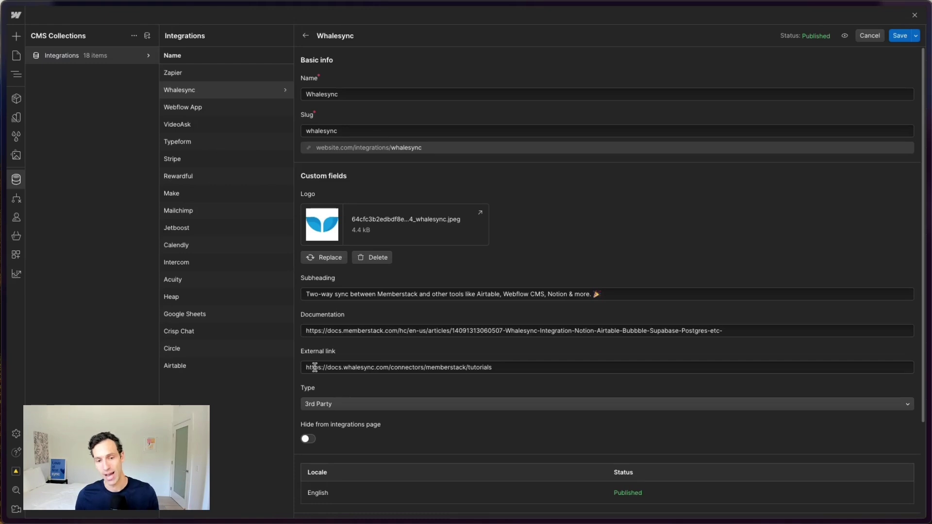
pyautogui.moveTo(6, 377)
pyautogui.click(43, 358)
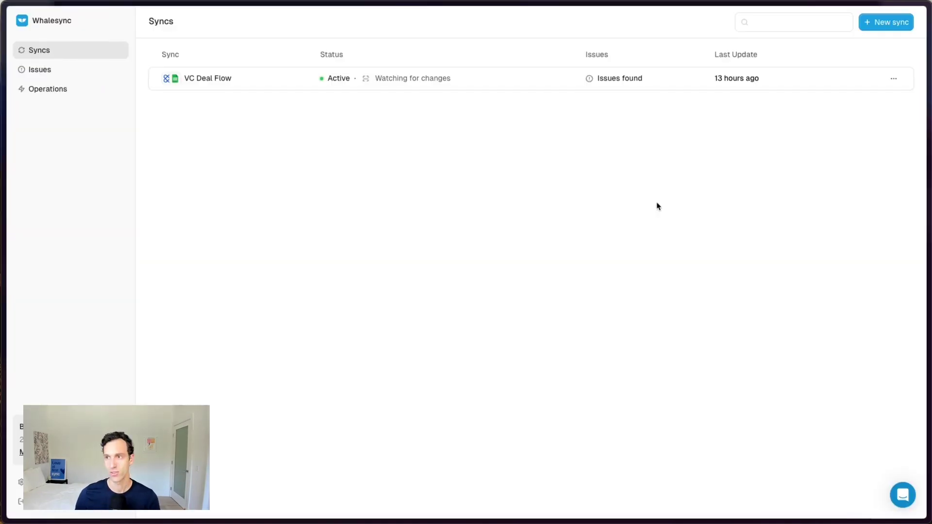
# Step: Start a new sync and connect the Webflow site Integrations Page Example as its first source
pyautogui.click(886, 22)
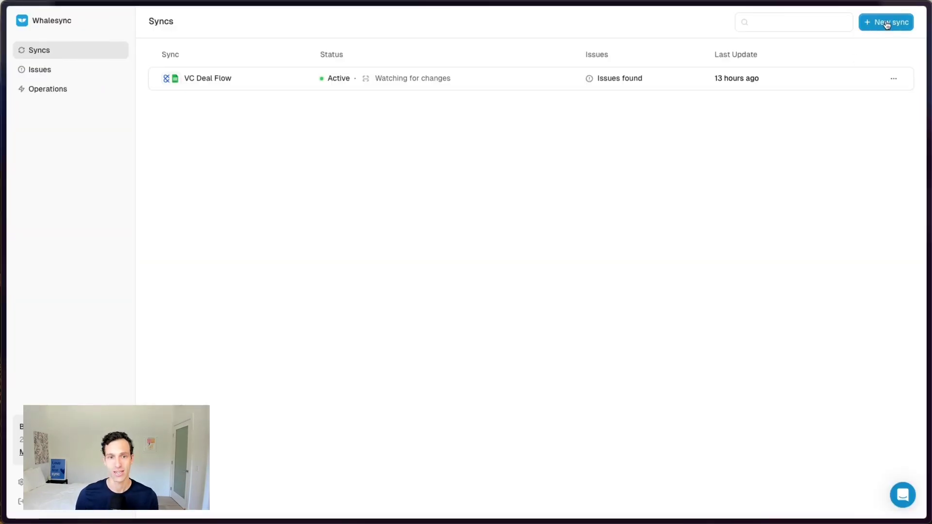
pyautogui.write('web')
pyautogui.click(230, 180)
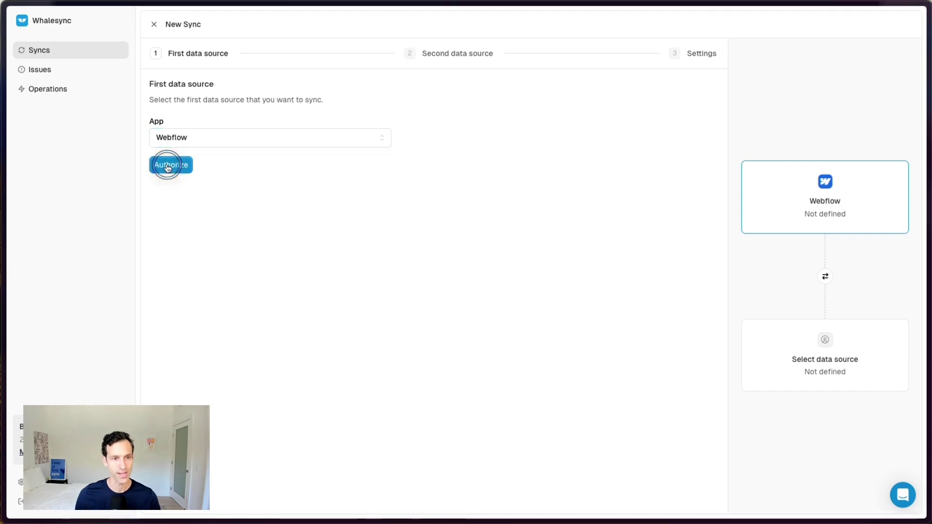
pyautogui.click(171, 165)
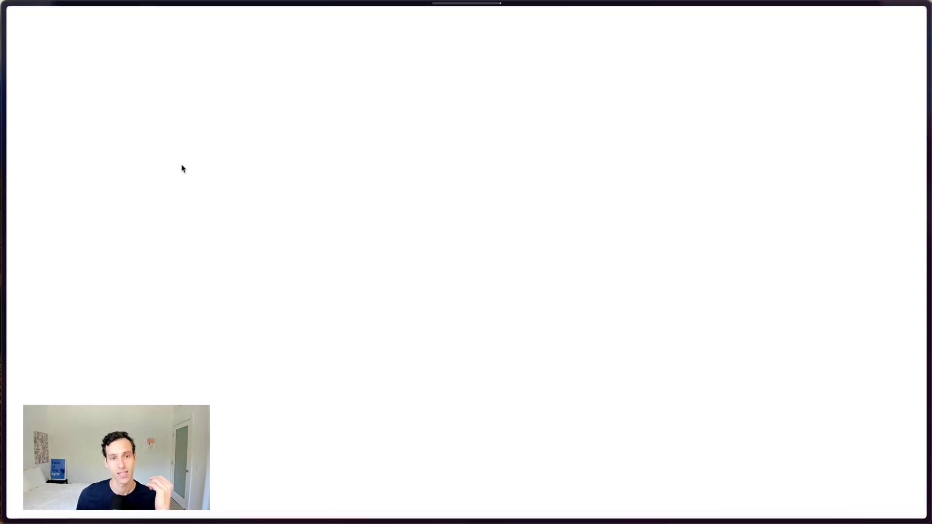
pyautogui.click(539, 76)
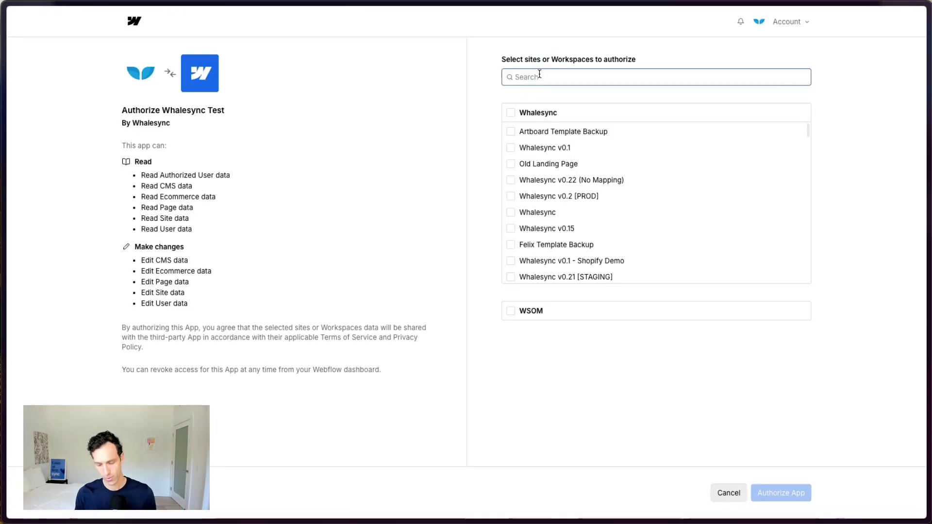
pyautogui.write('integr')
pyautogui.click(548, 139)
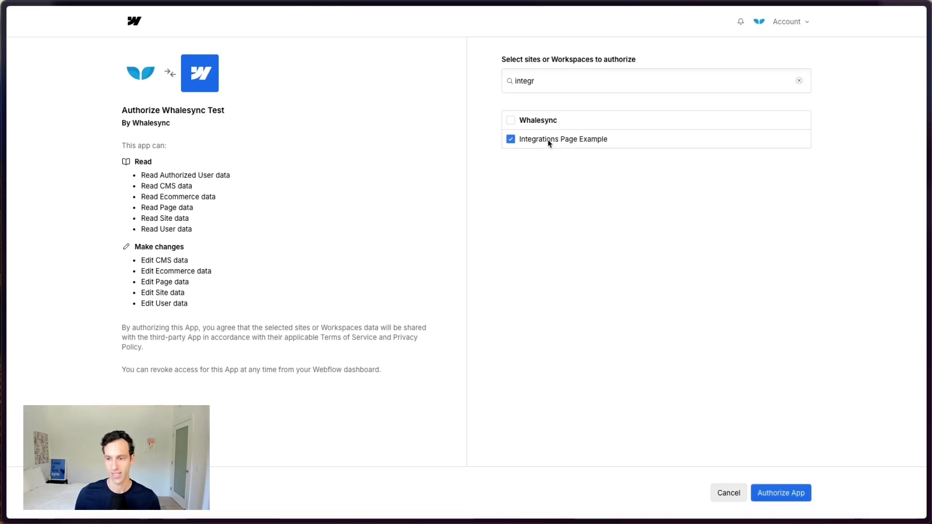
pyautogui.click(776, 493)
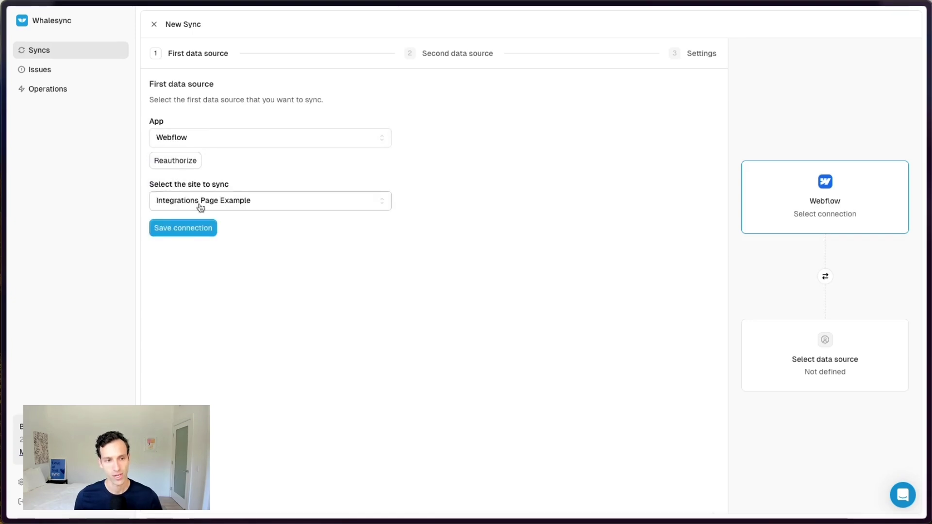
pyautogui.click(186, 230)
# Step: Copy the Airtable base's public share link and return to the Whalesync sync setup
pyautogui.moveTo(1, 354)
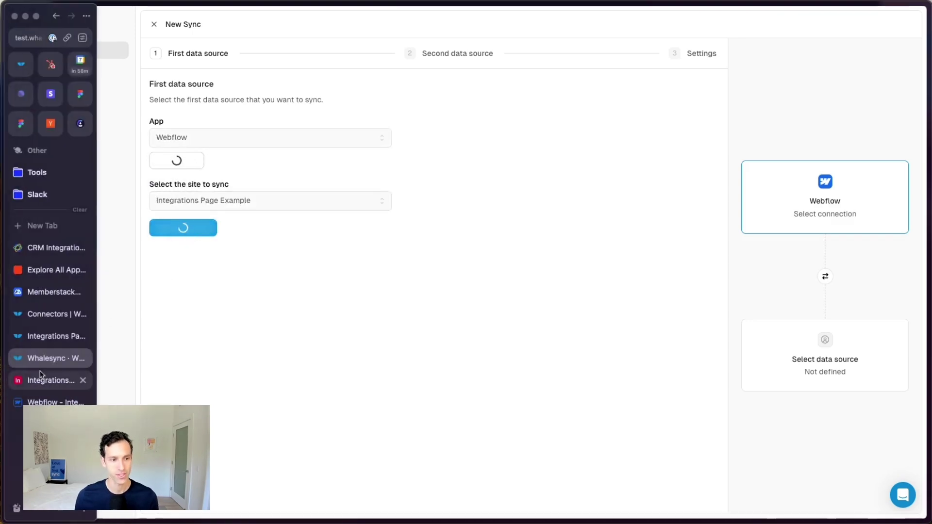
pyautogui.click(43, 378)
pyautogui.click(860, 21)
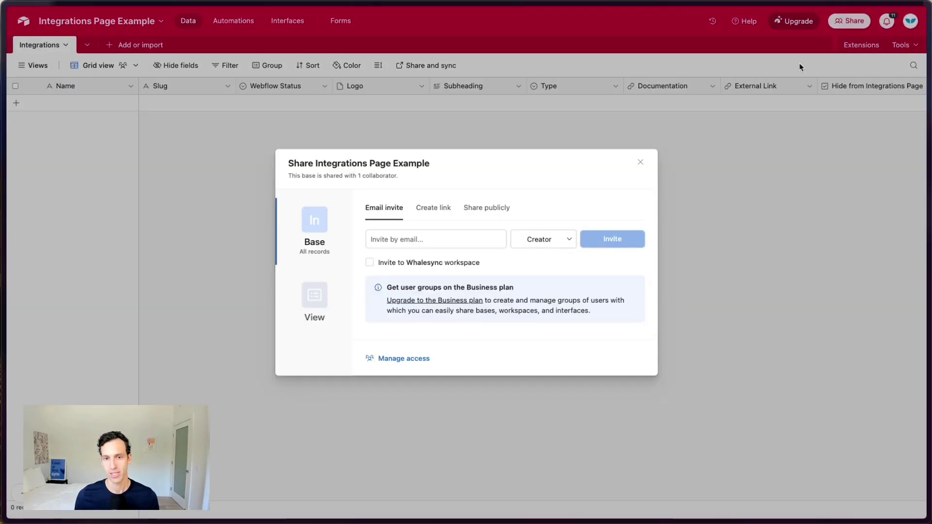
pyautogui.click(479, 211)
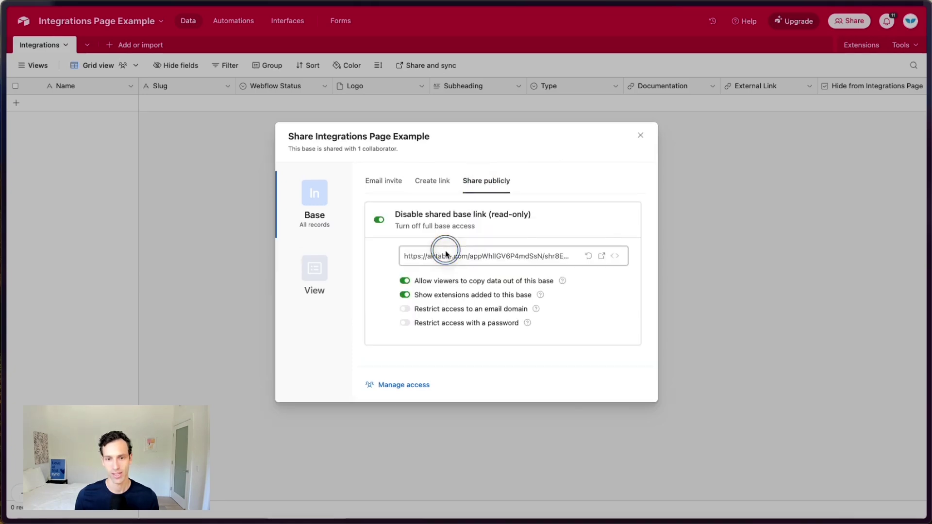
pyautogui.click(444, 255)
pyautogui.moveTo(1, 364)
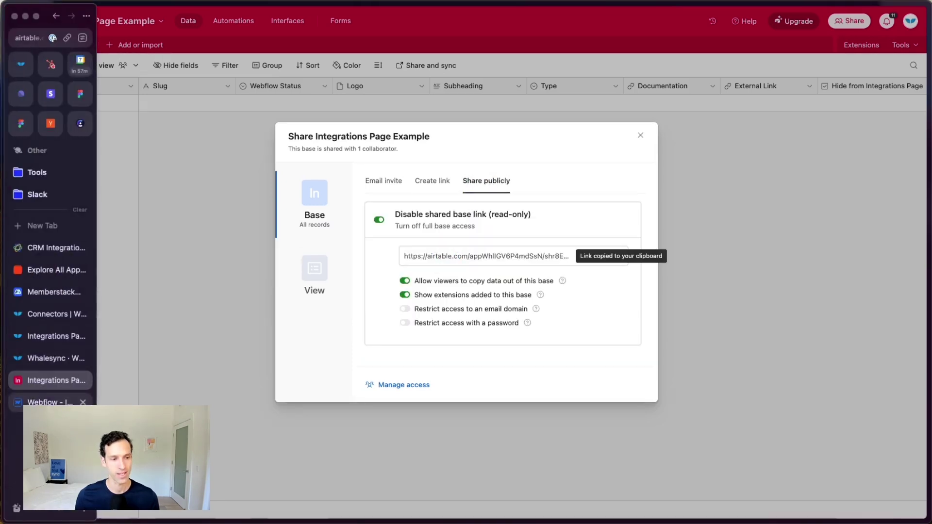
pyautogui.click(45, 359)
pyautogui.click(250, 134)
# Step: Connect the Integrations Page Example Airtable base as the second source using the pasted share link
pyautogui.write('air')
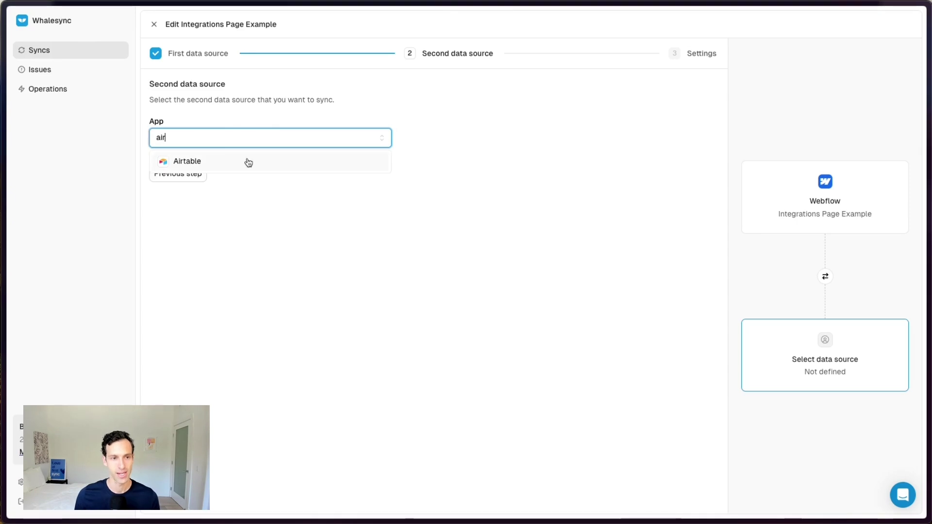
pyautogui.click(248, 161)
pyautogui.click(170, 164)
pyautogui.click(429, 260)
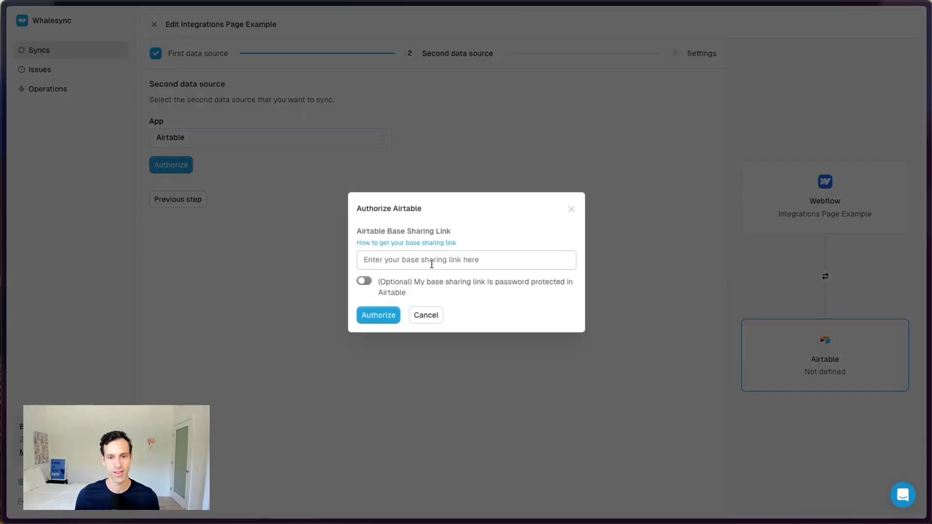
pyautogui.click(386, 314)
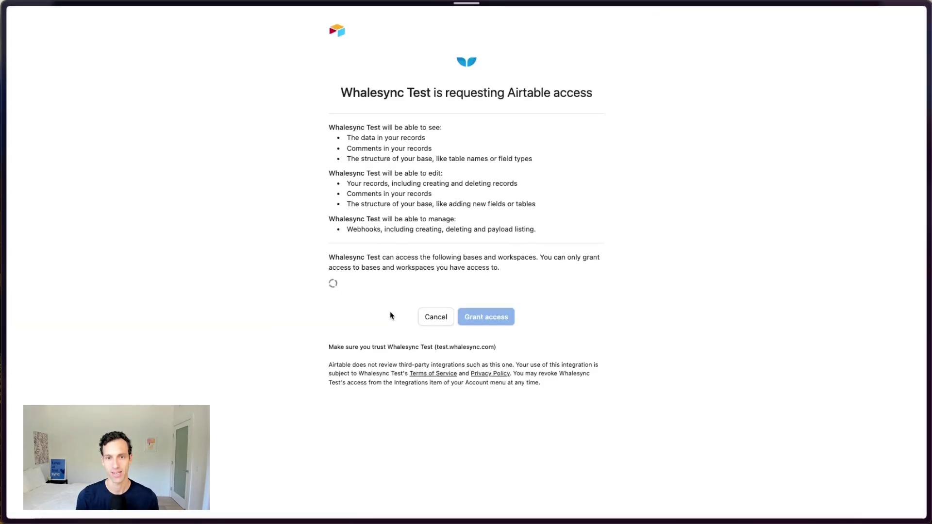
pyautogui.click(359, 285)
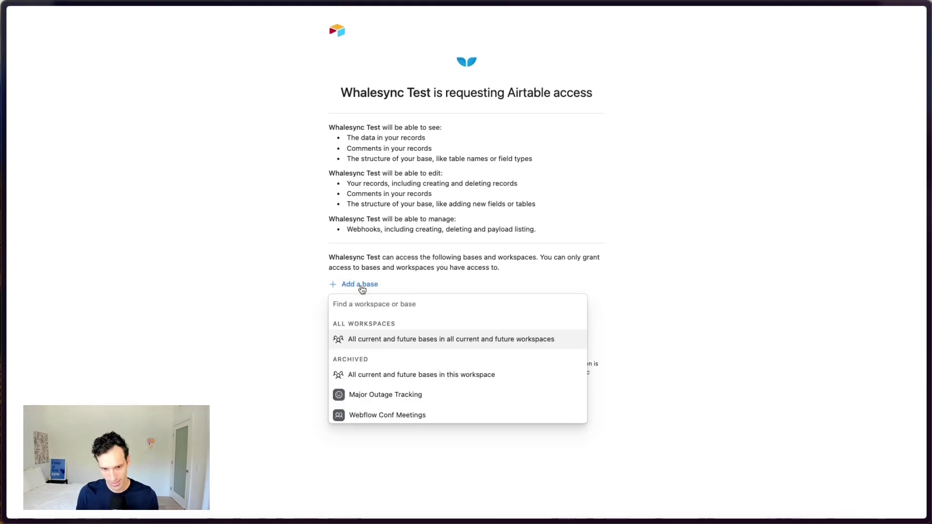
pyautogui.write('integrat')
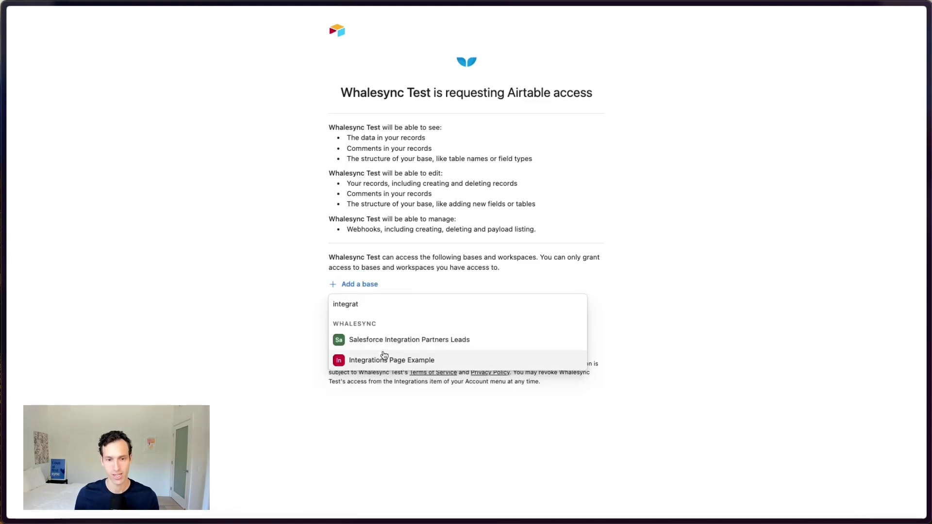
pyautogui.click(385, 360)
pyautogui.click(496, 345)
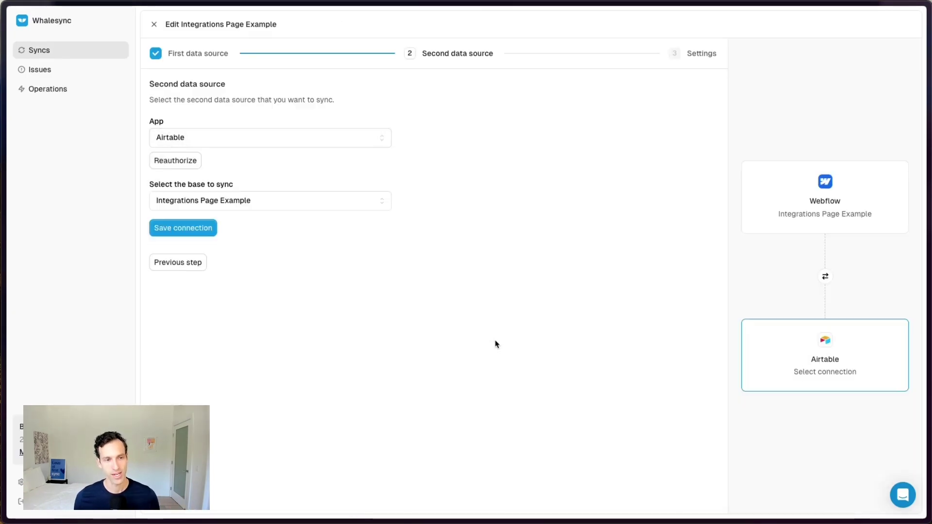
pyautogui.click(194, 229)
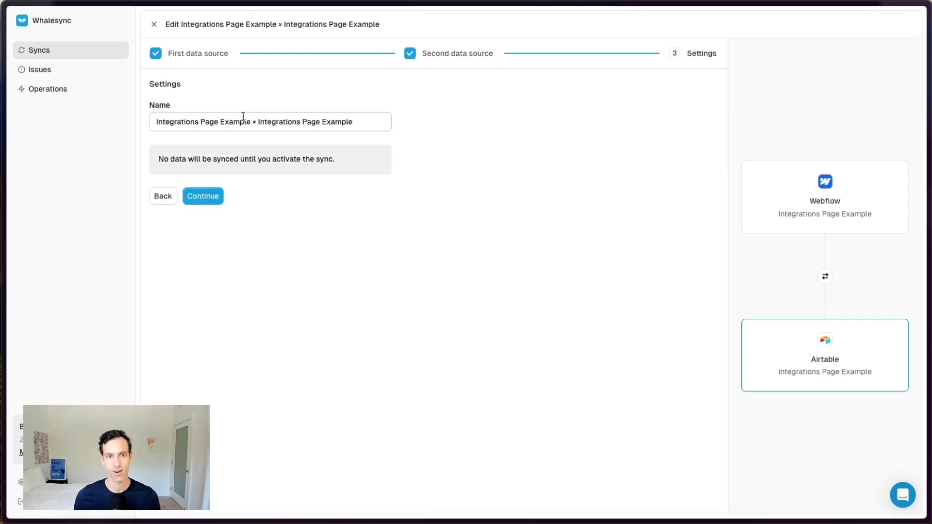
# Step: Rename the sync to Integrations Page Example and save its settings
pyautogui.click(384, 120)
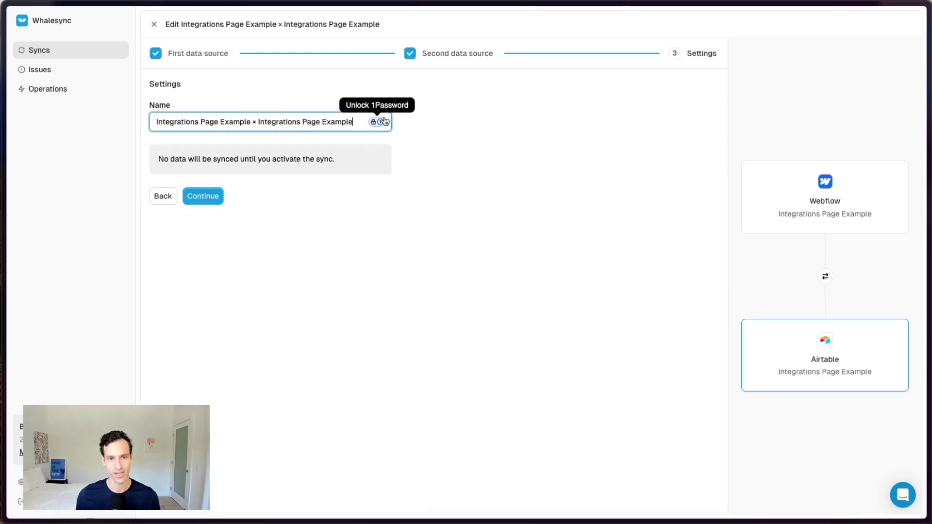
pyautogui.press('BackSpace')
pyautogui.press('BackSpace')
pyautogui.press('BackSpace')
pyautogui.press('BackSpace')
pyautogui.press('BackSpace')
pyautogui.press('BackSpace')
pyautogui.press('BackSpace')
pyautogui.press('BackSpace')
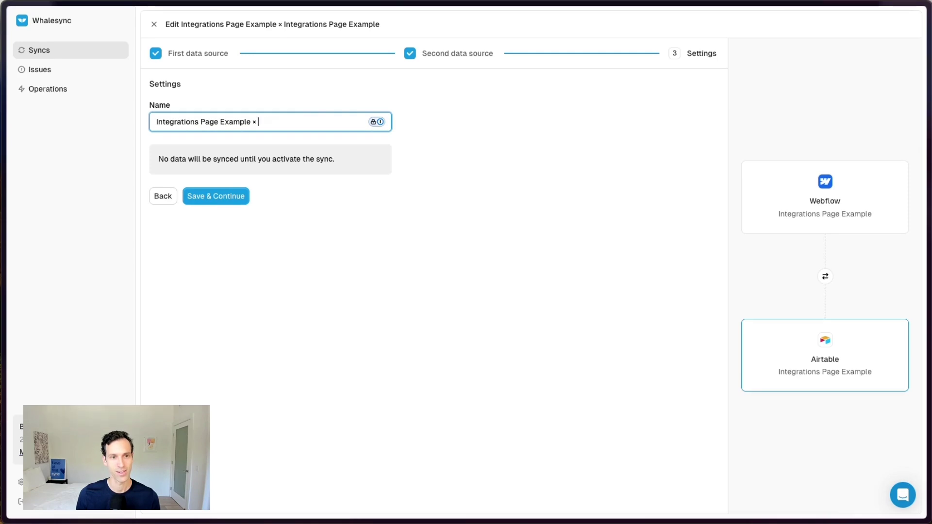
pyautogui.click(217, 197)
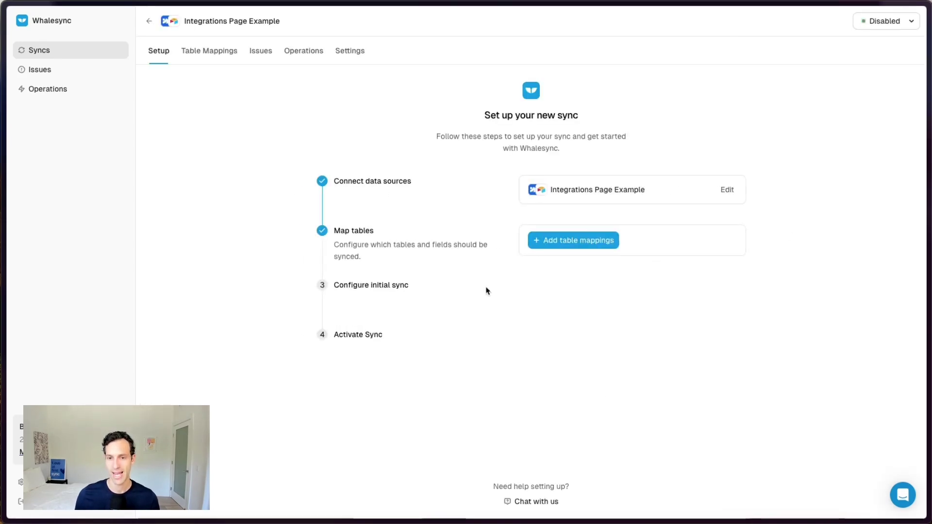
pyautogui.click(574, 242)
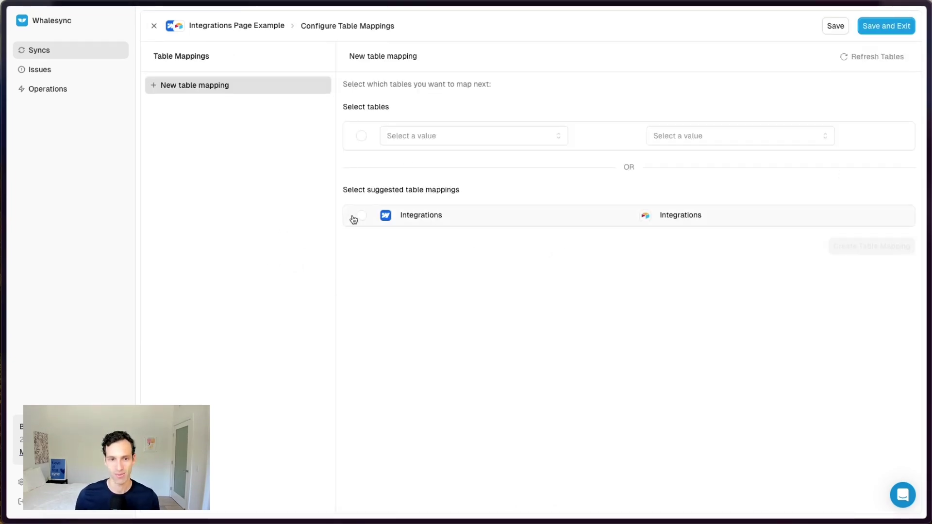
# Step: Create the Integrations ↔ Integrations table mapping, close Airtable's share dialog, and automap the 9 matching fields
pyautogui.click(351, 216)
pyautogui.click(866, 246)
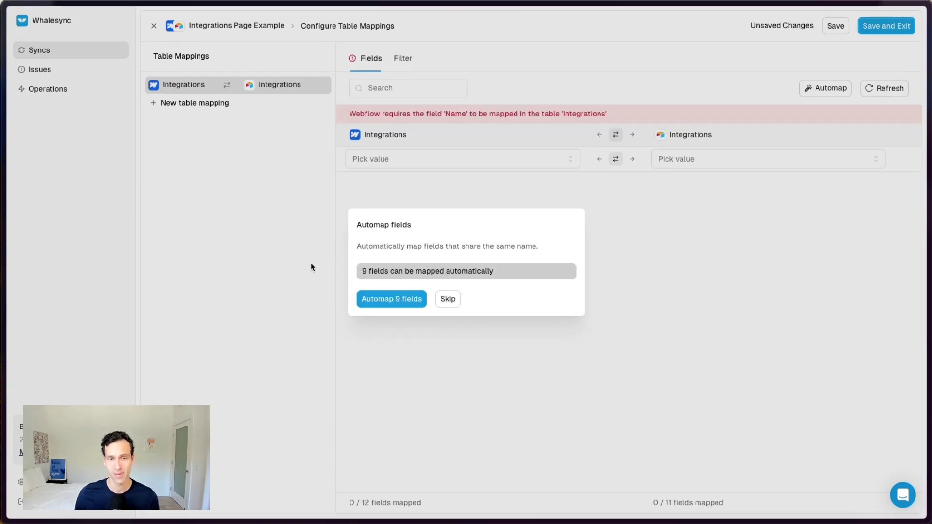
pyautogui.click(44, 382)
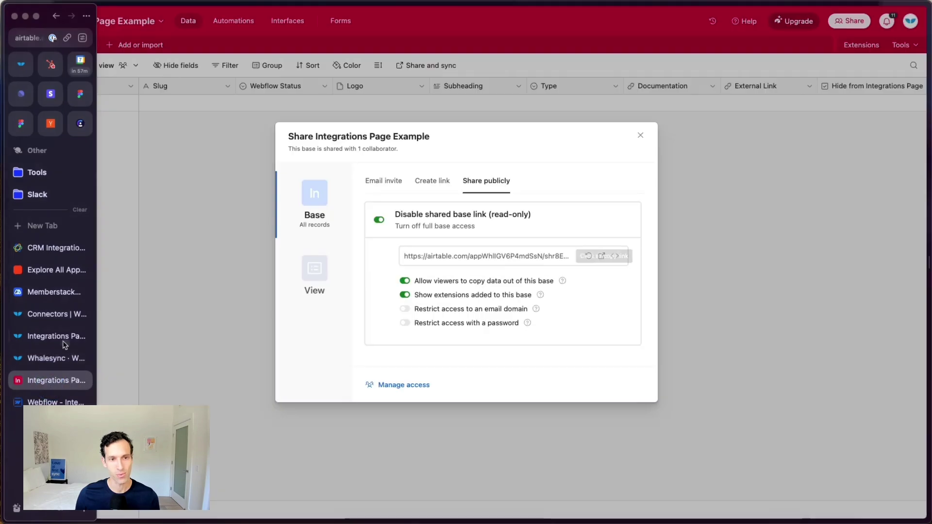
pyautogui.click(640, 135)
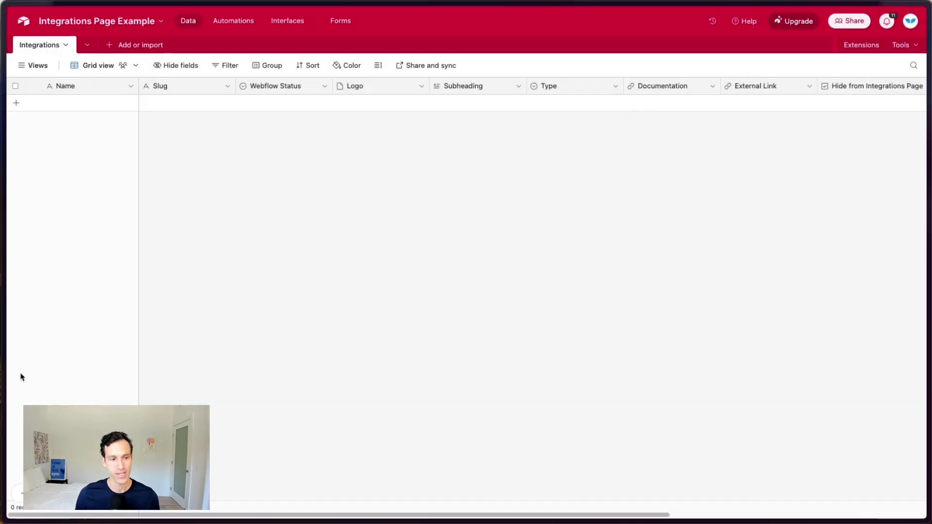
pyautogui.moveTo(21, 377)
pyautogui.click(32, 359)
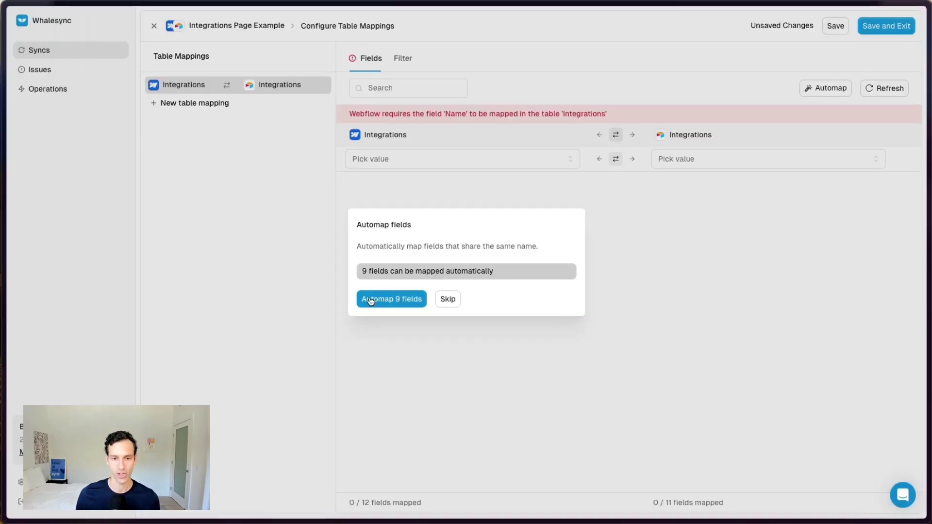
pyautogui.click(376, 298)
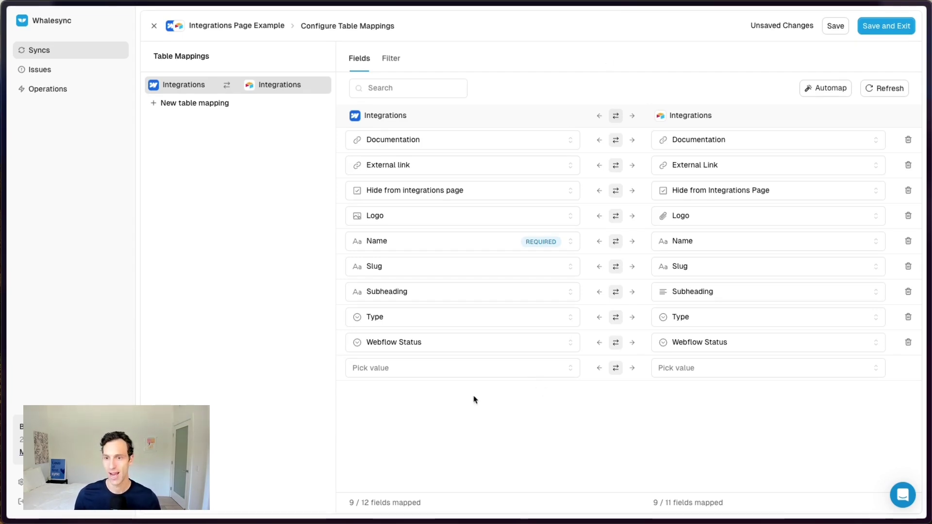
# Step: Save the field mappings and scan existing records in both sources for the initial sync
pyautogui.click(897, 28)
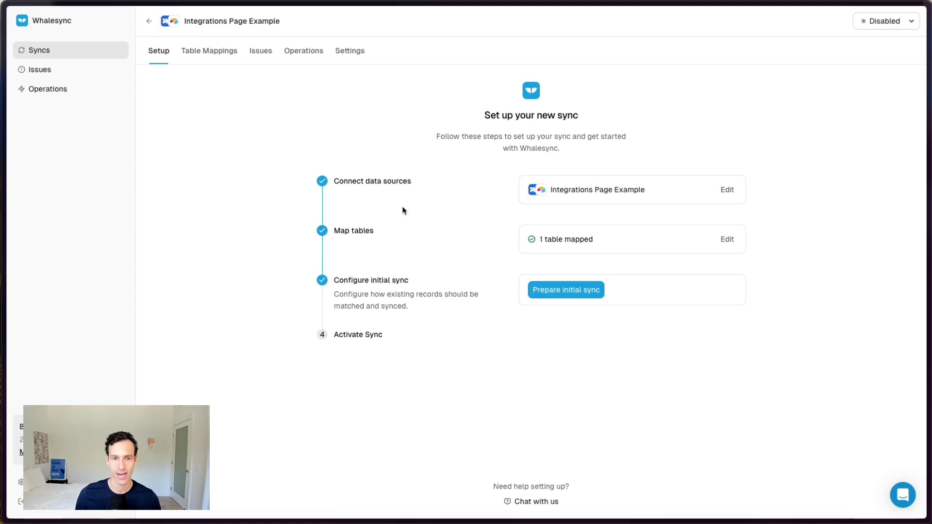
pyautogui.click(566, 290)
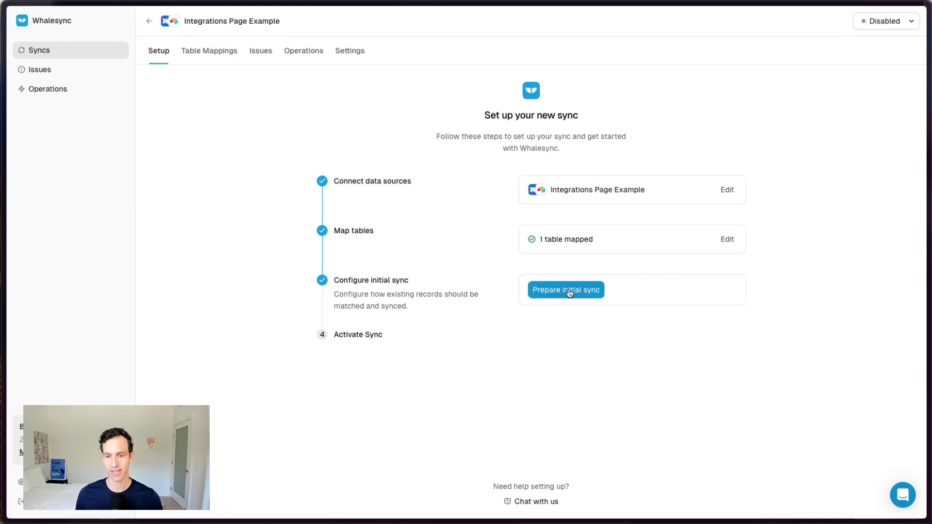
pyautogui.click(180, 160)
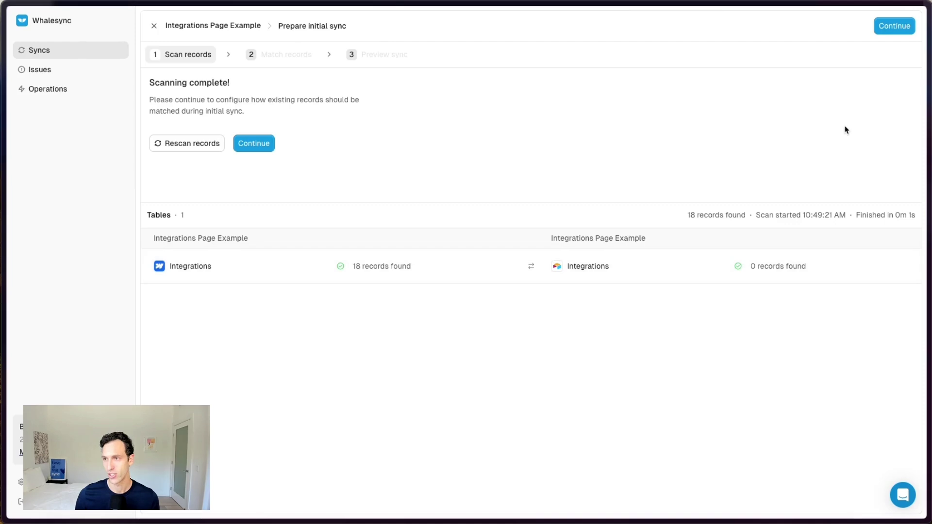
pyautogui.click(894, 26)
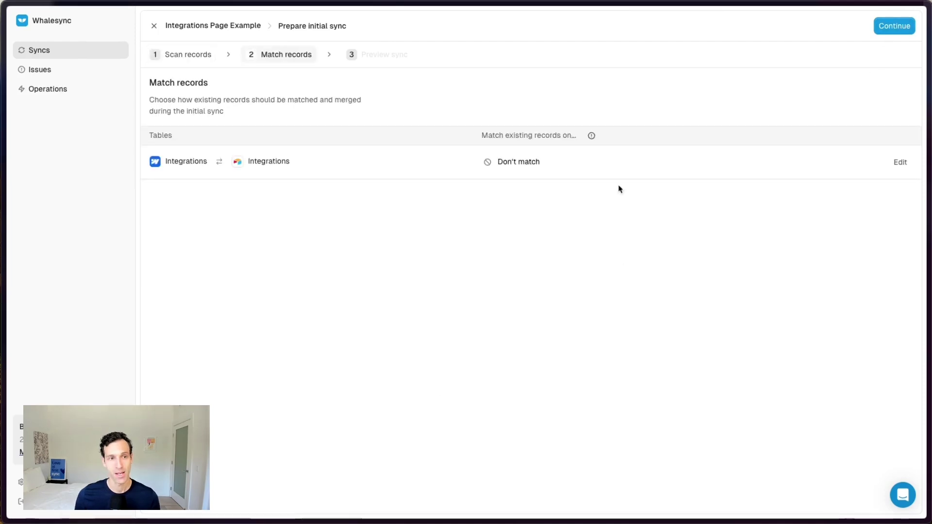
# Step: Leave records unmatched, preview 18 records added to Airtable, and bring up the activation confirmation
pyautogui.moveTo(51, 38)
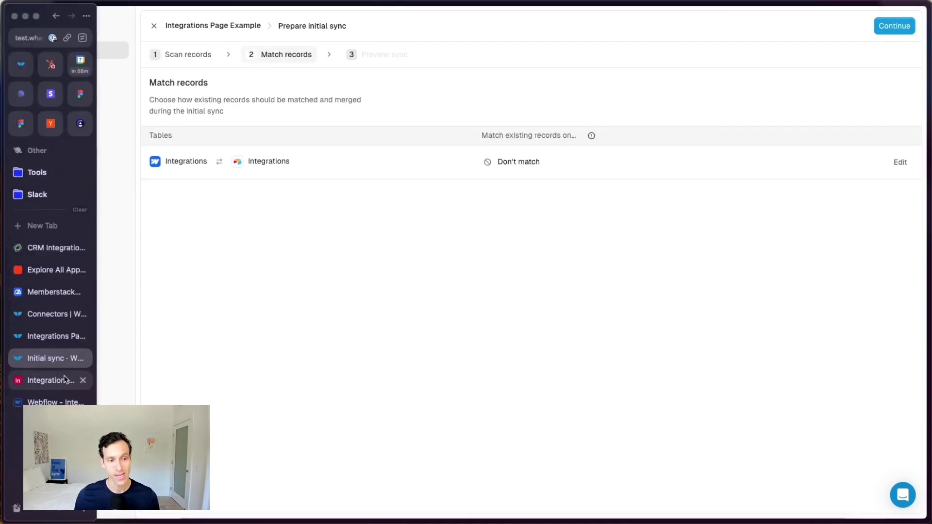
pyautogui.click(58, 380)
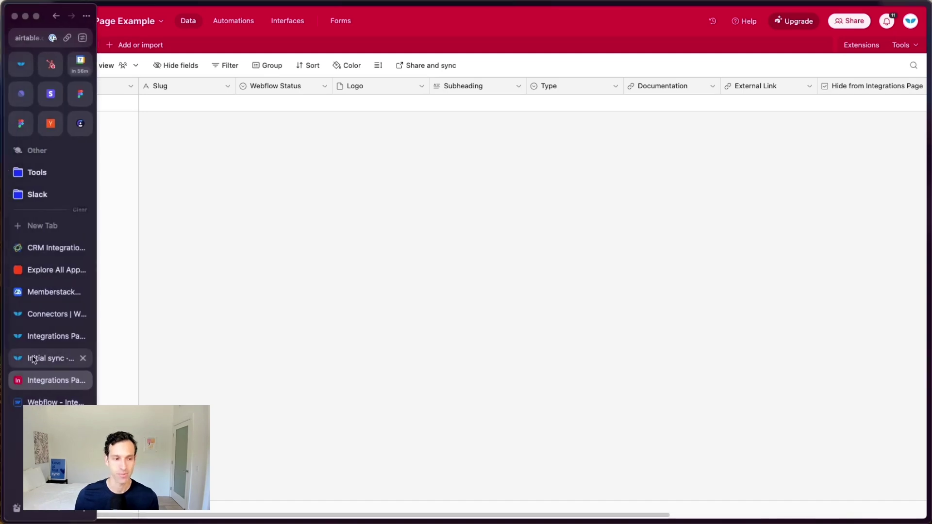
pyautogui.click(47, 357)
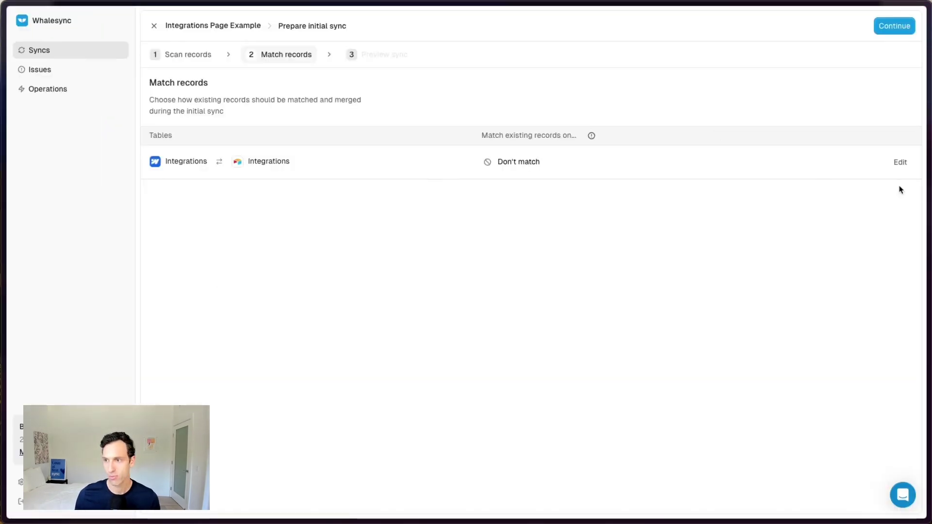
pyautogui.click(895, 25)
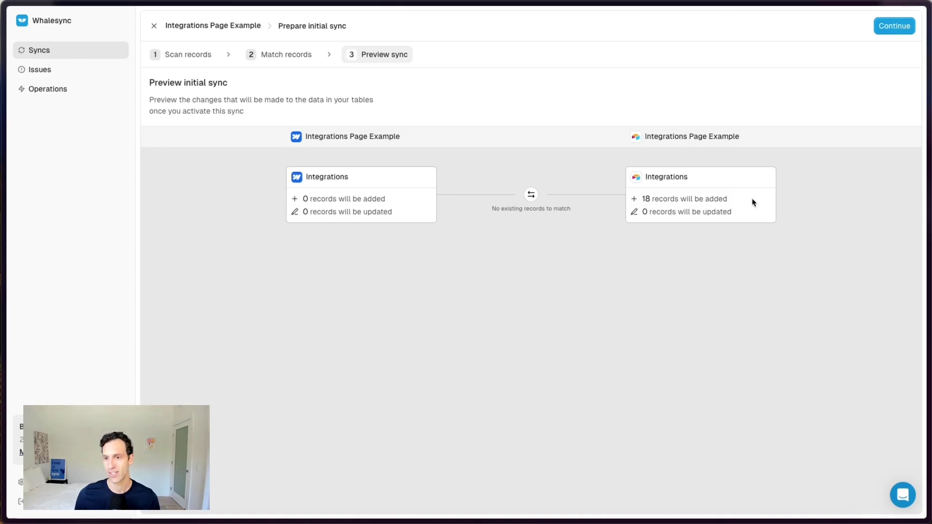
pyautogui.click(896, 30)
pyautogui.click(561, 340)
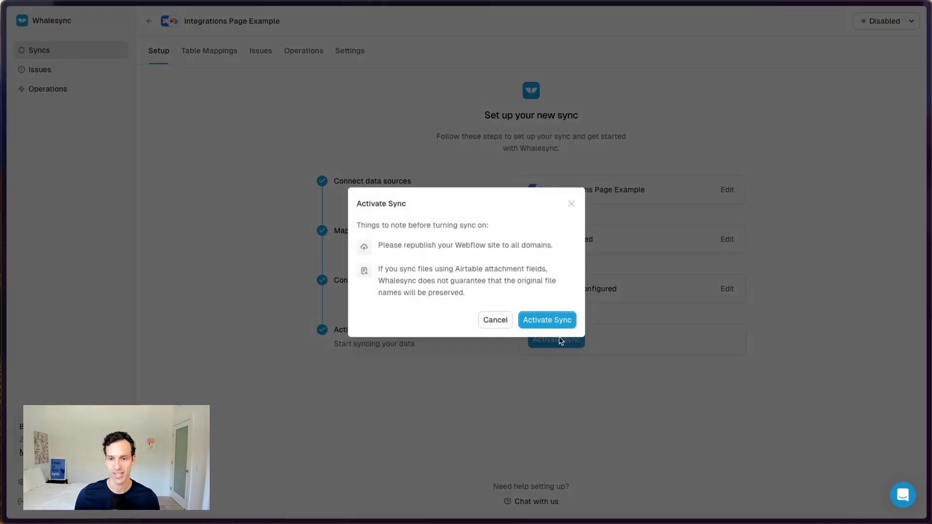
# Step: Activate the sync, watch 18 records fill Airtable's Integrations table, then view the active sync
pyautogui.click(541, 320)
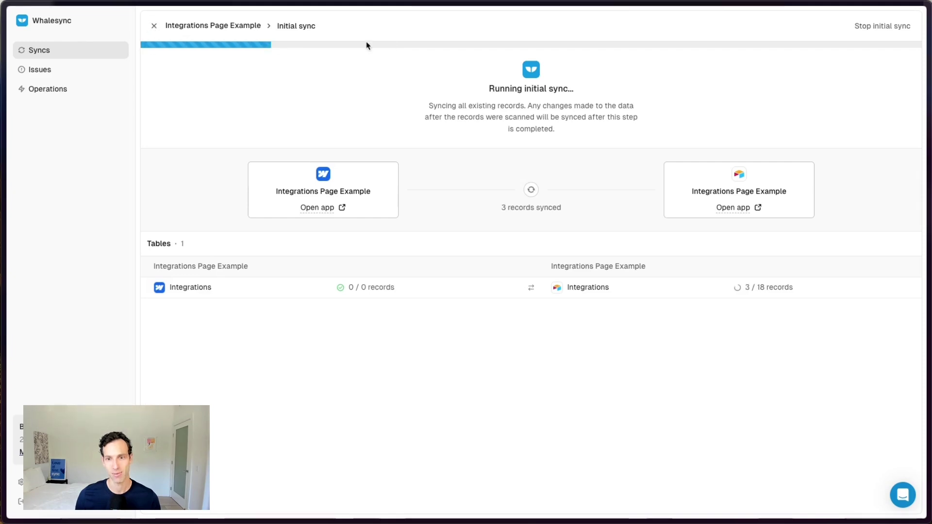
pyautogui.moveTo(5, 340)
pyautogui.click(41, 381)
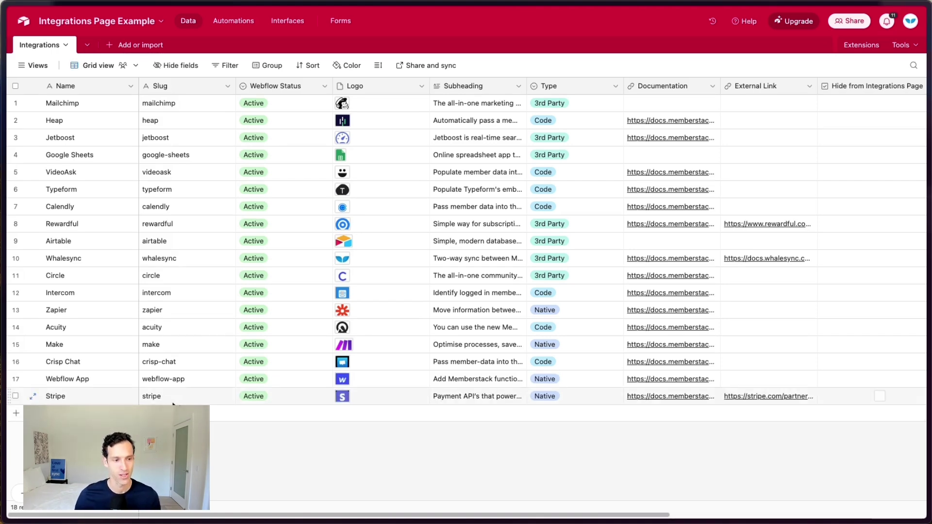
pyautogui.moveTo(19, 383)
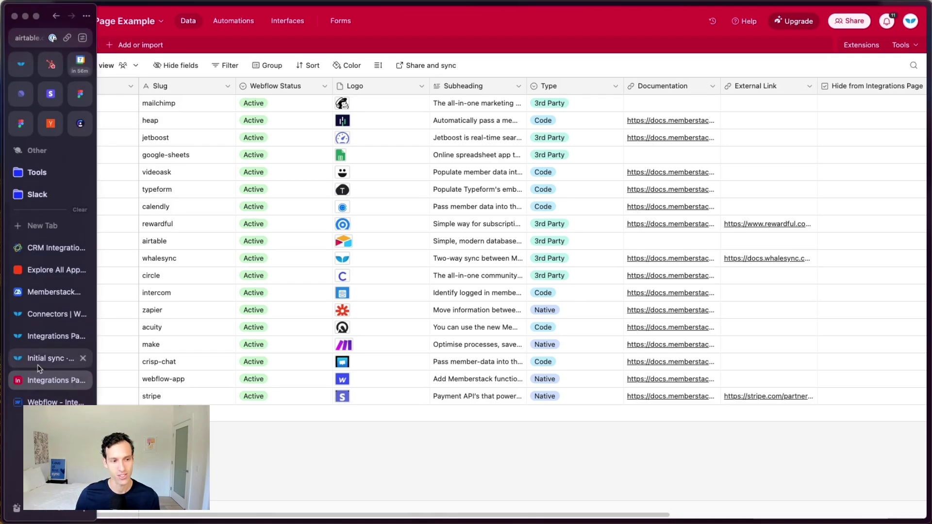
pyautogui.click(46, 358)
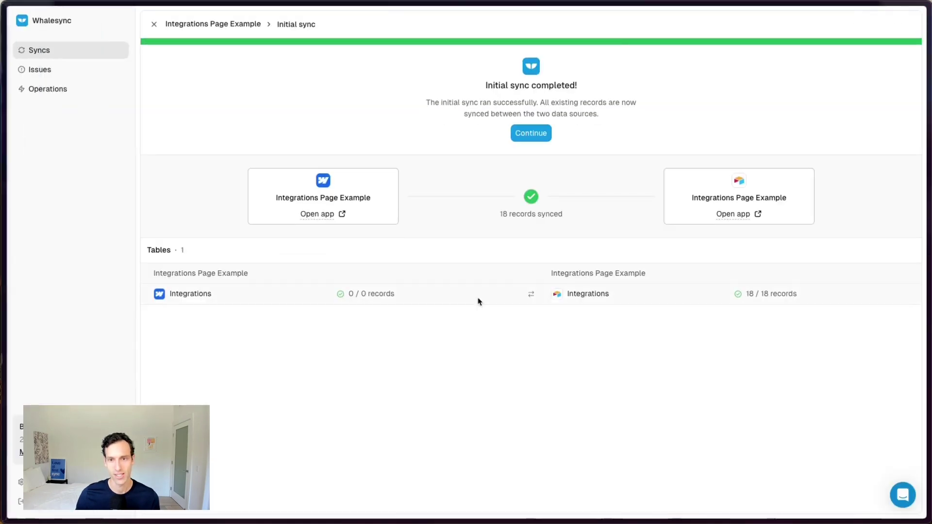
pyautogui.click(531, 133)
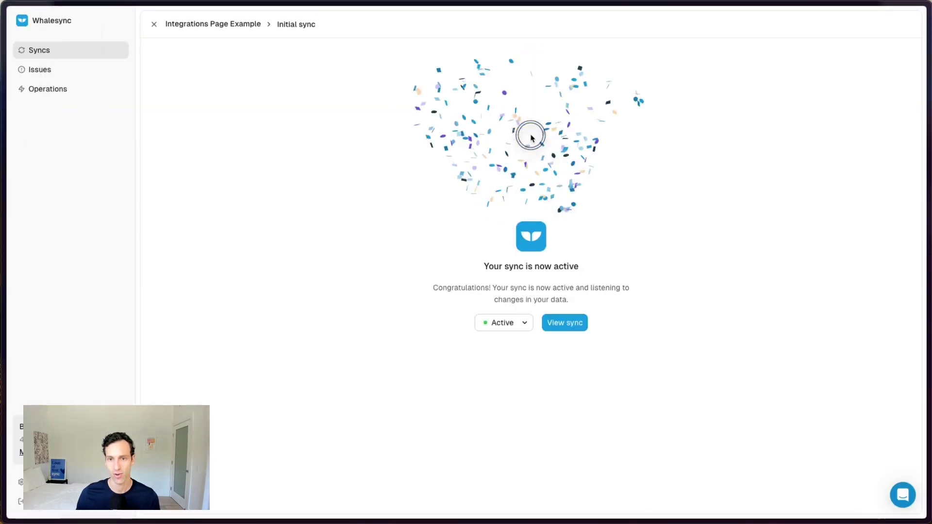
pyautogui.click(564, 322)
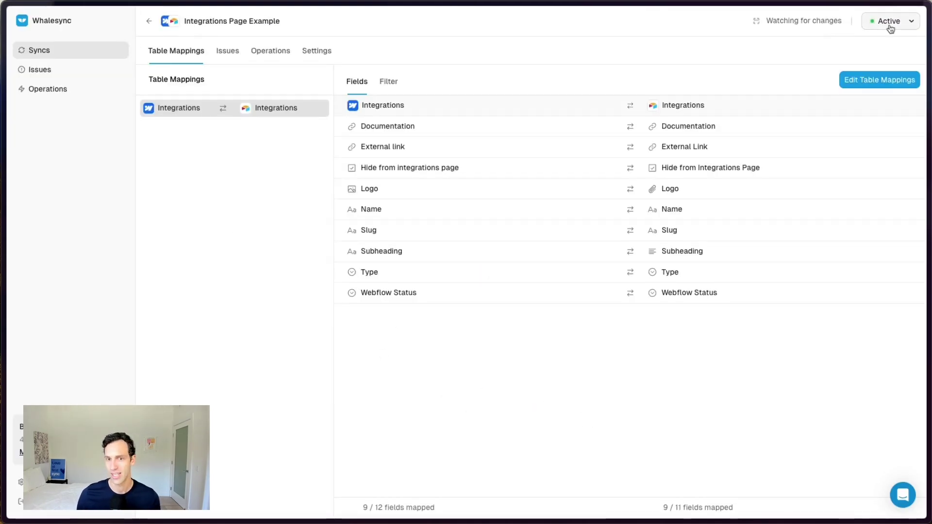
# Step: Check Airtable's 18 synced records against the Webflow Integrations page cards, ending back in Airtable
pyautogui.moveTo(19, 379)
pyautogui.click(48, 380)
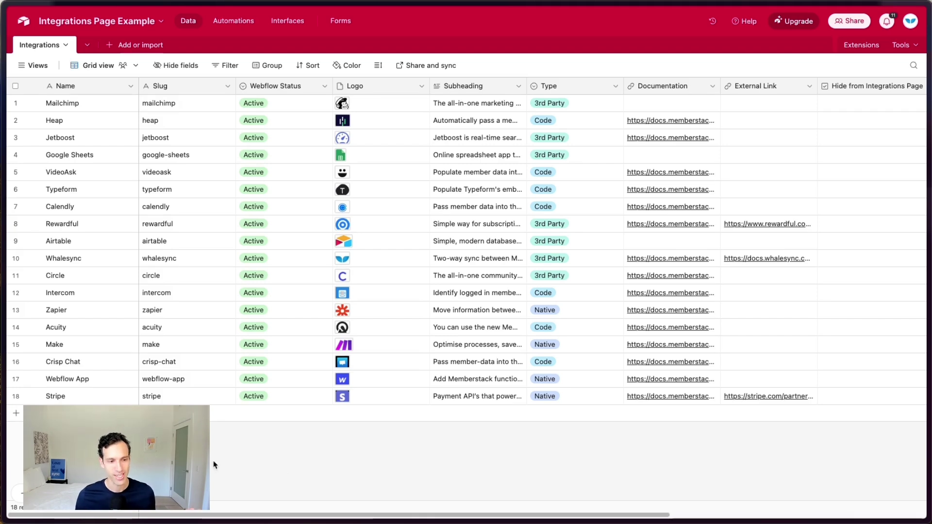
pyautogui.click(51, 469)
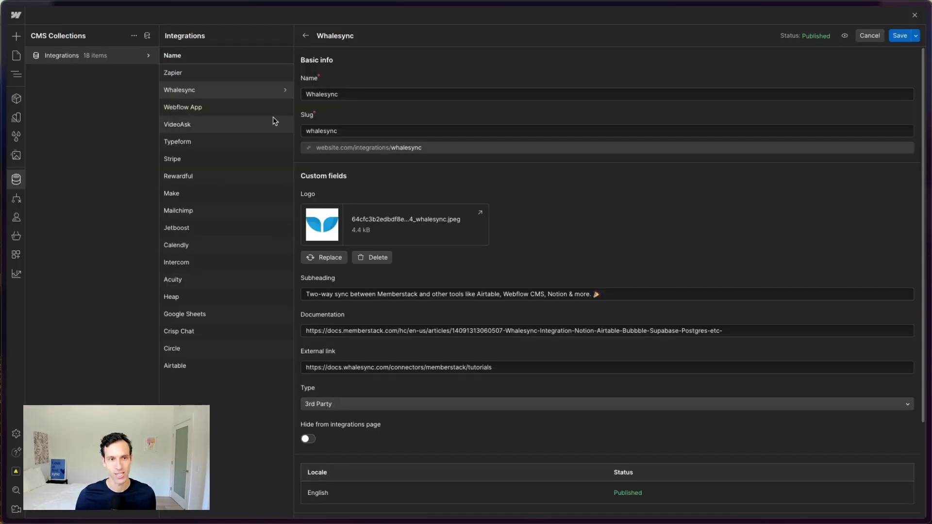
pyautogui.click(914, 15)
pyautogui.click(914, 15)
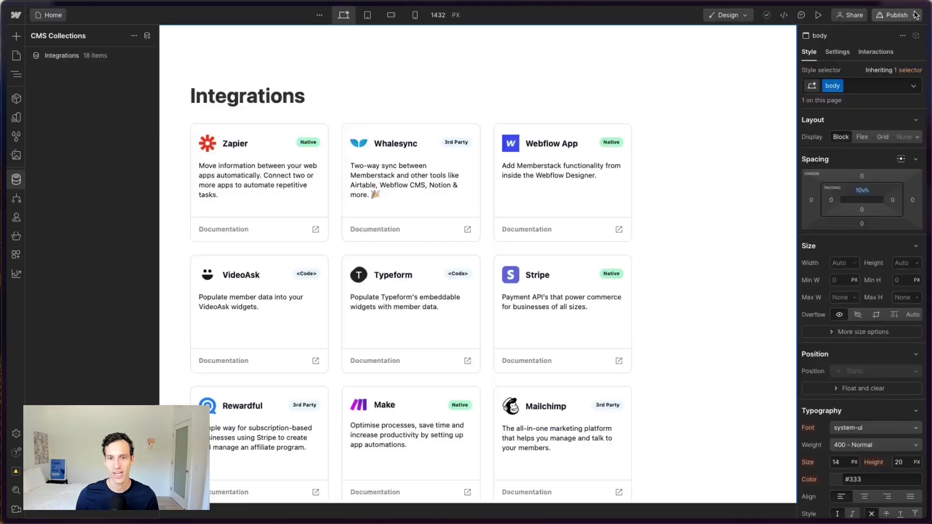
pyautogui.scroll(-7, 478, 257)
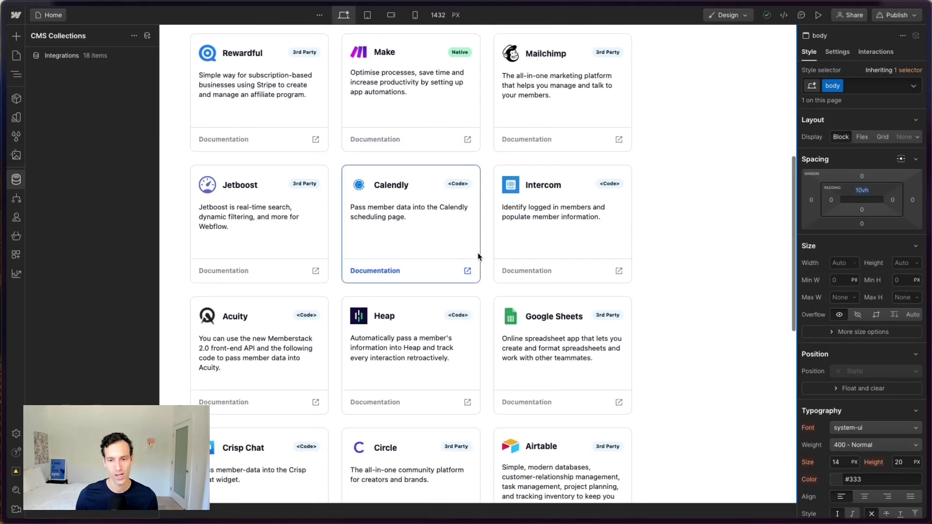
pyautogui.scroll(-9, 479, 257)
pyautogui.scroll(2, 379, 253)
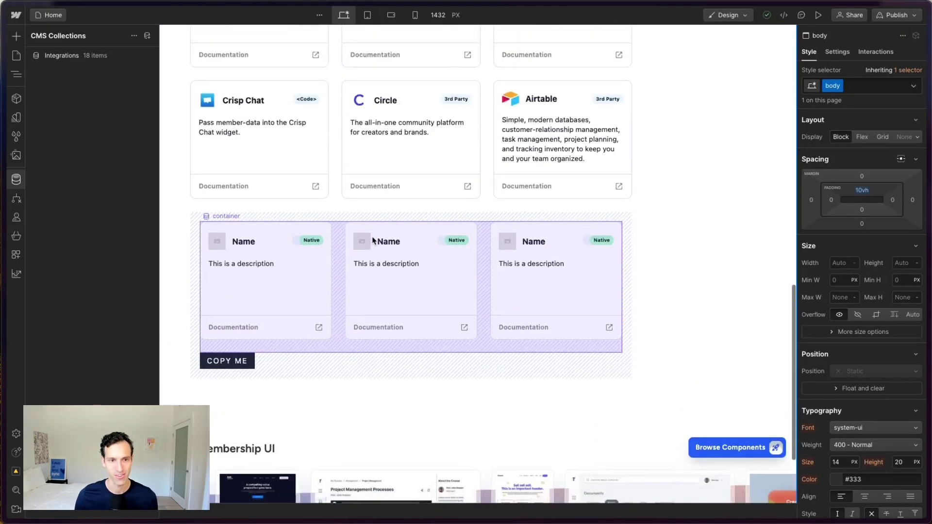
pyautogui.scroll(2, 373, 240)
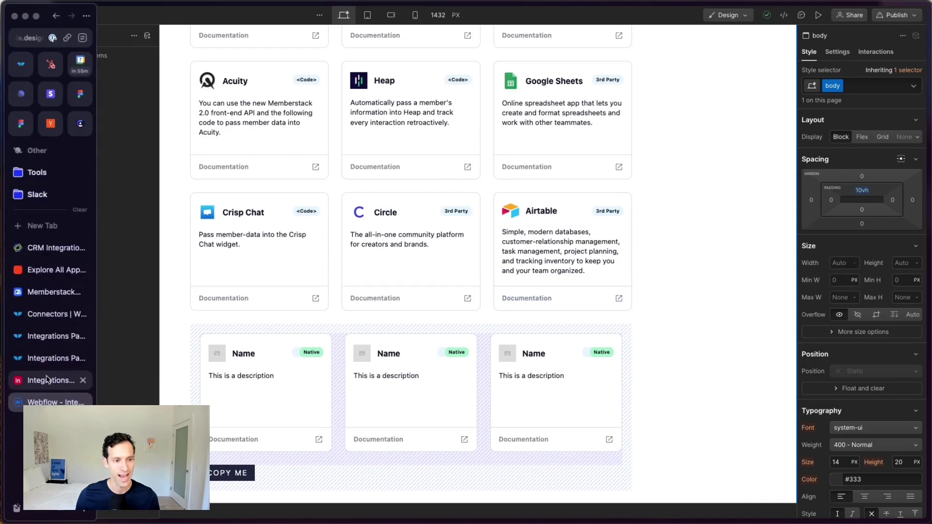
pyautogui.click(38, 383)
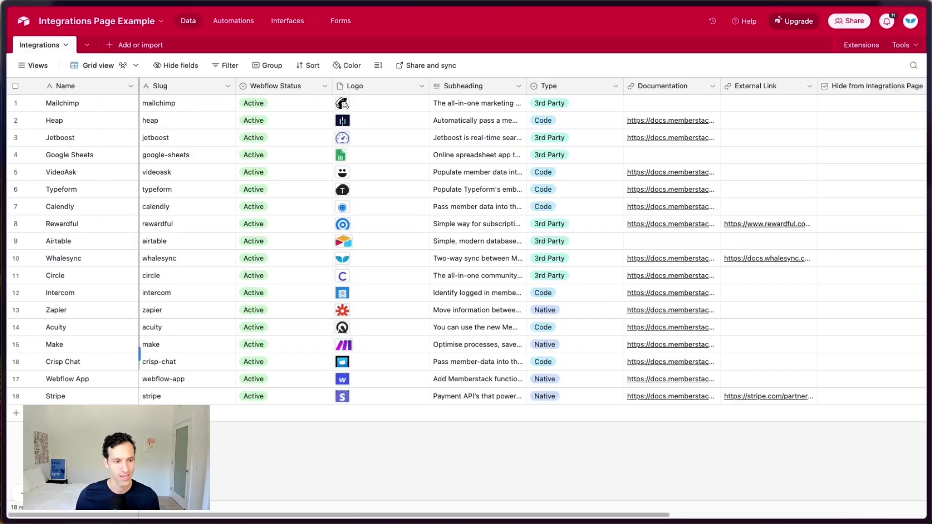
# Step: Add a new record below Stripe and upload Salesforce Logo.svg to its Logo cell
pyautogui.click(16, 413)
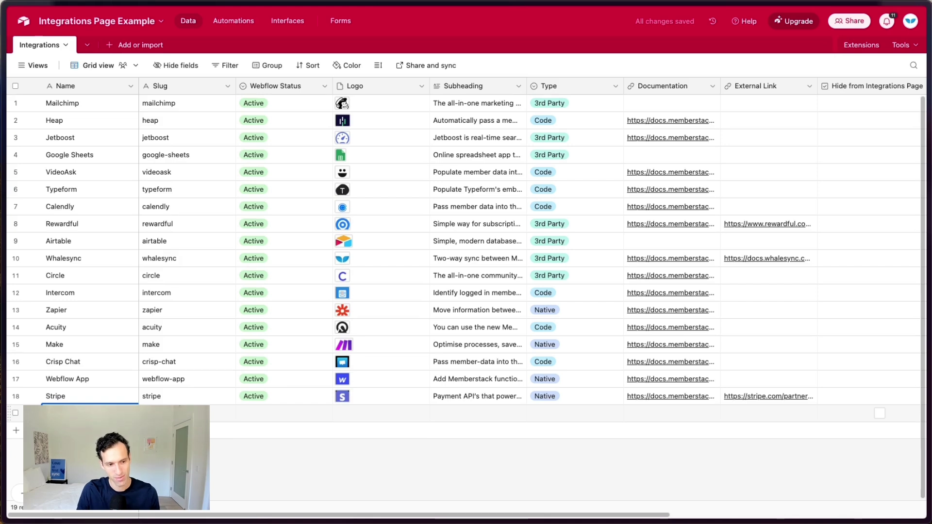
pyautogui.click(272, 413)
pyautogui.click(346, 415)
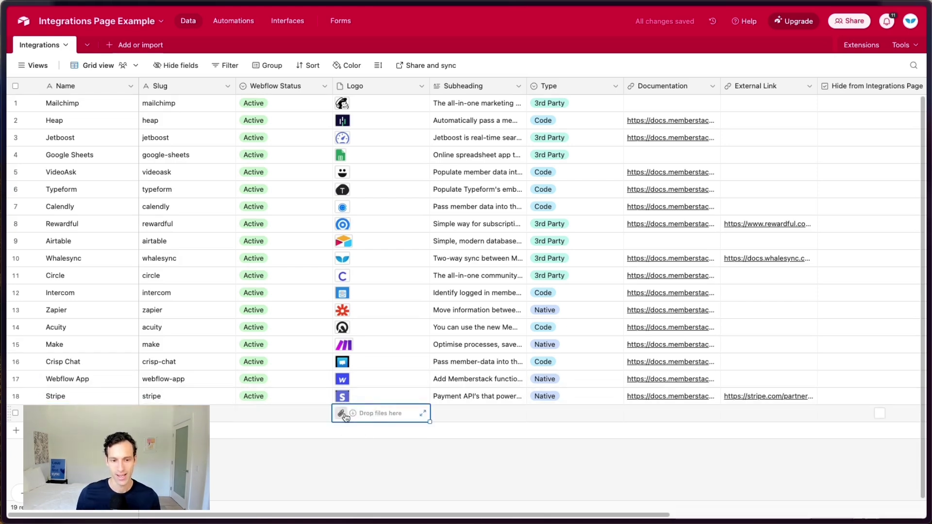
pyautogui.click(342, 414)
pyautogui.click(546, 290)
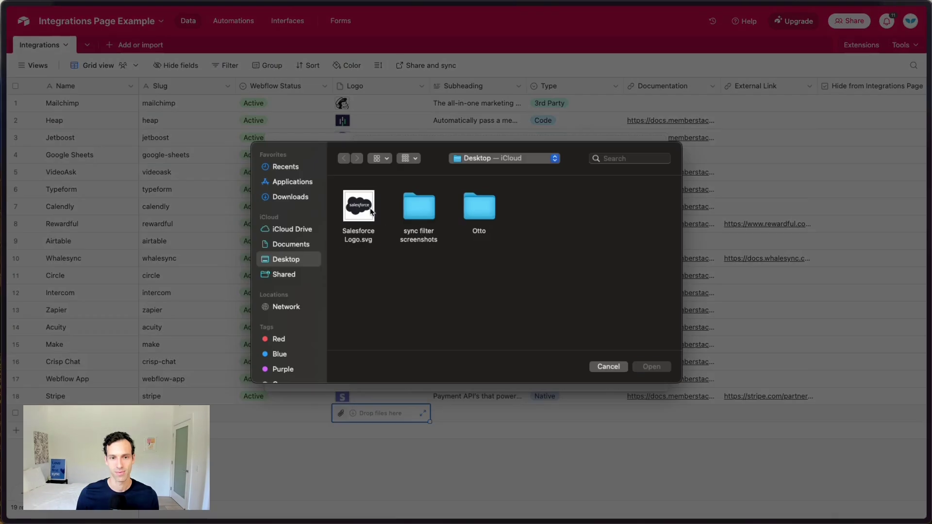
pyautogui.doubleClick(360, 208)
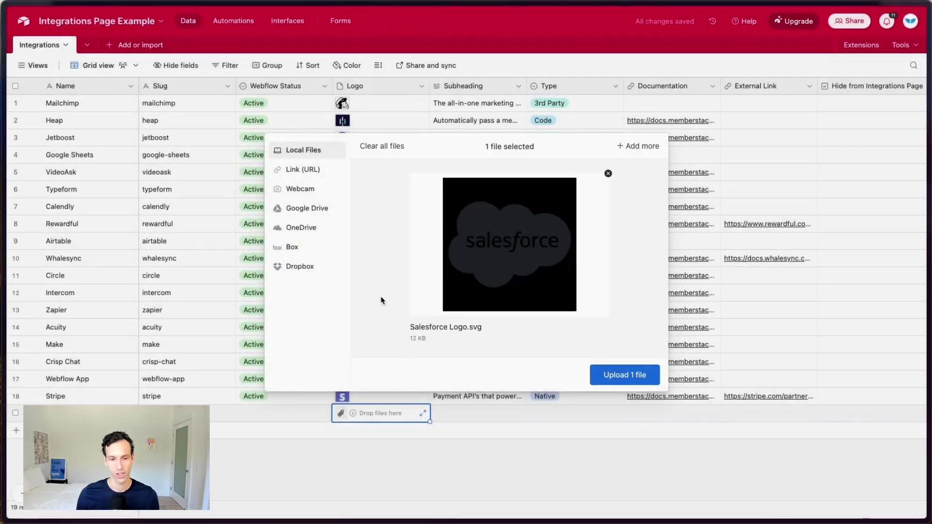
pyautogui.click(624, 375)
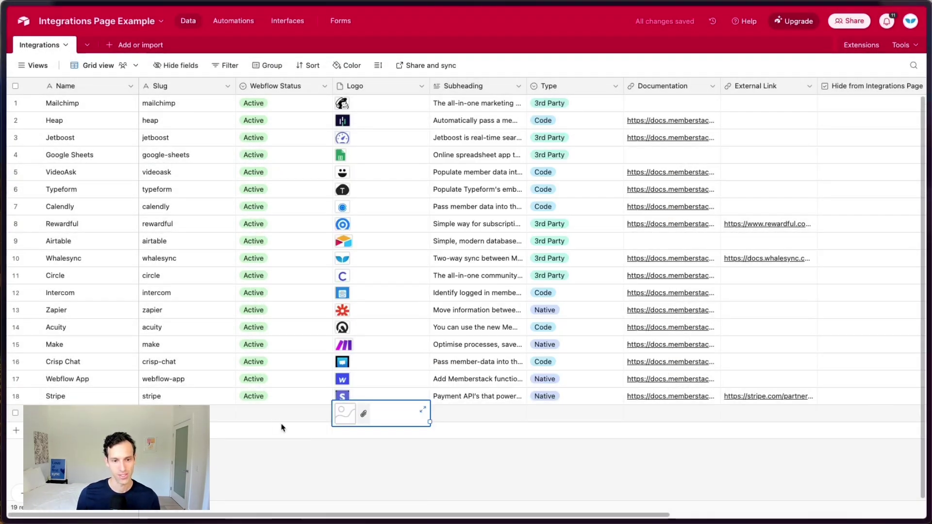
# Step: Set the new record's Webflow Status to Active
pyautogui.click(268, 416)
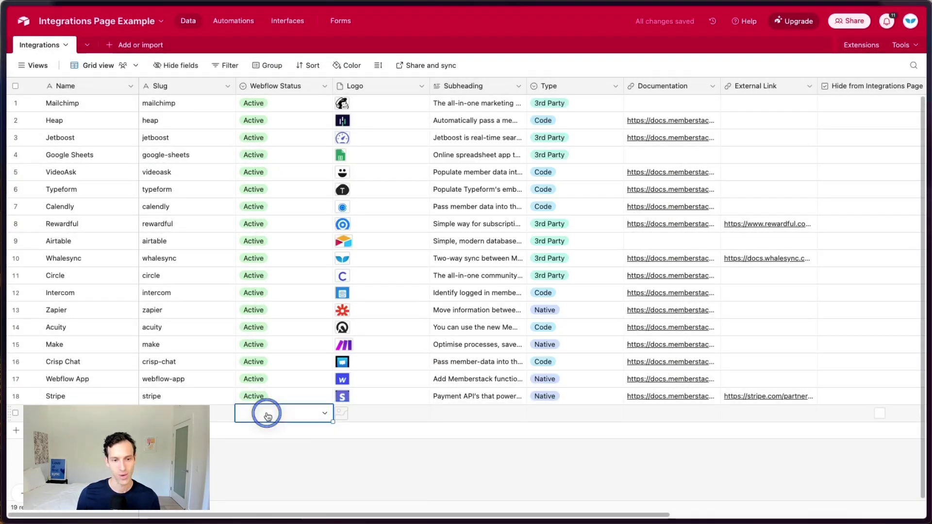
pyautogui.click(268, 416)
pyautogui.click(260, 390)
pyautogui.click(308, 446)
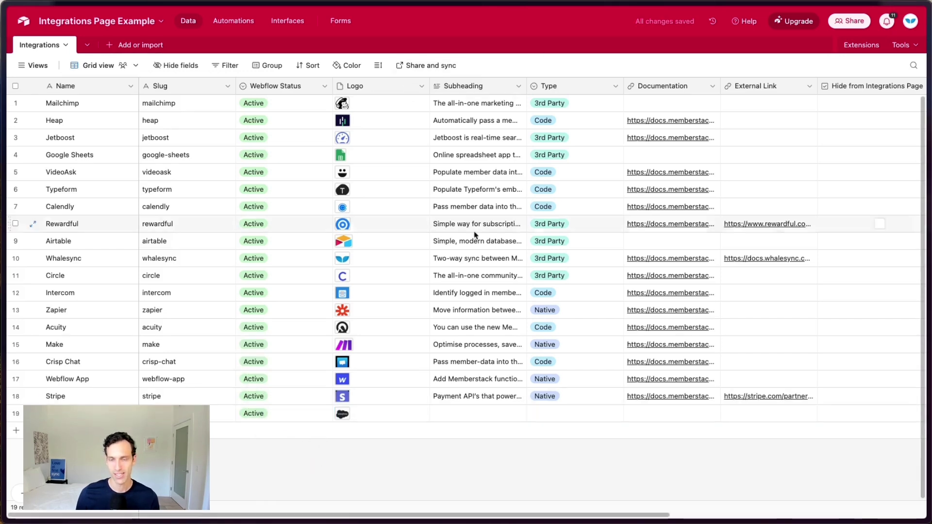
# Step: Inspect the Salesforce Create operation in Whalesync's Operations list, then switch to the Webflow Designer
pyautogui.moveTo(8, 390)
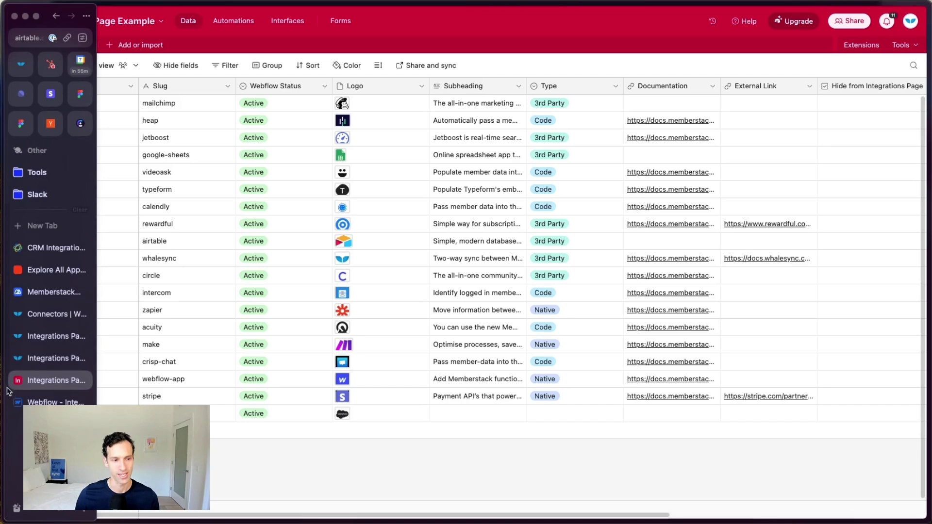
pyautogui.click(56, 358)
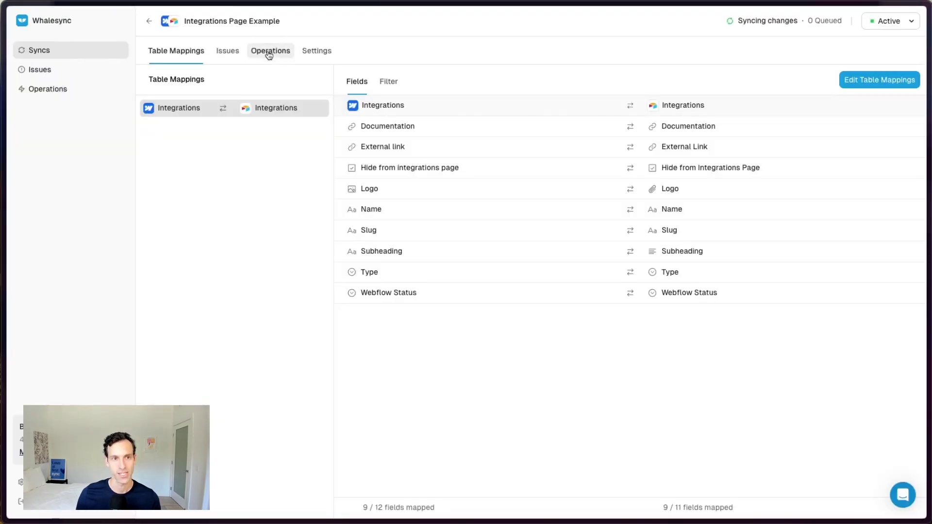
pyautogui.click(269, 51)
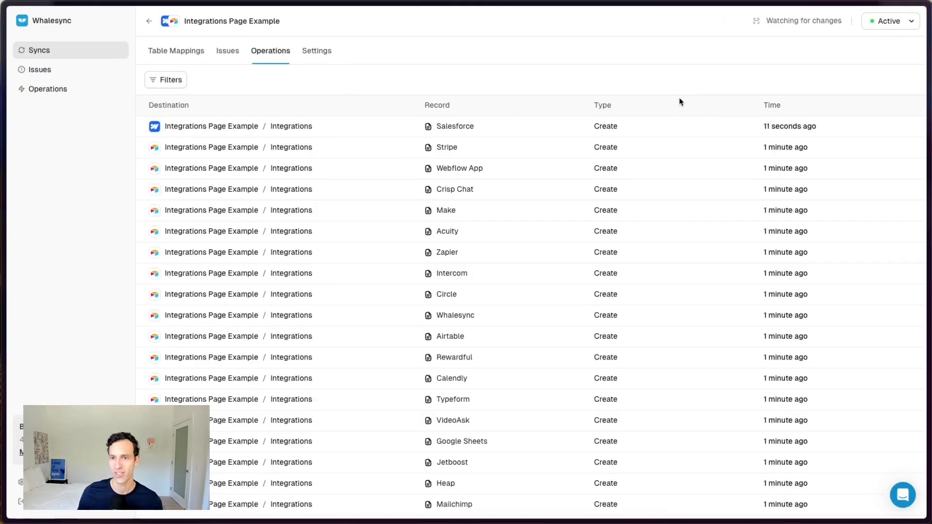
pyautogui.click(354, 127)
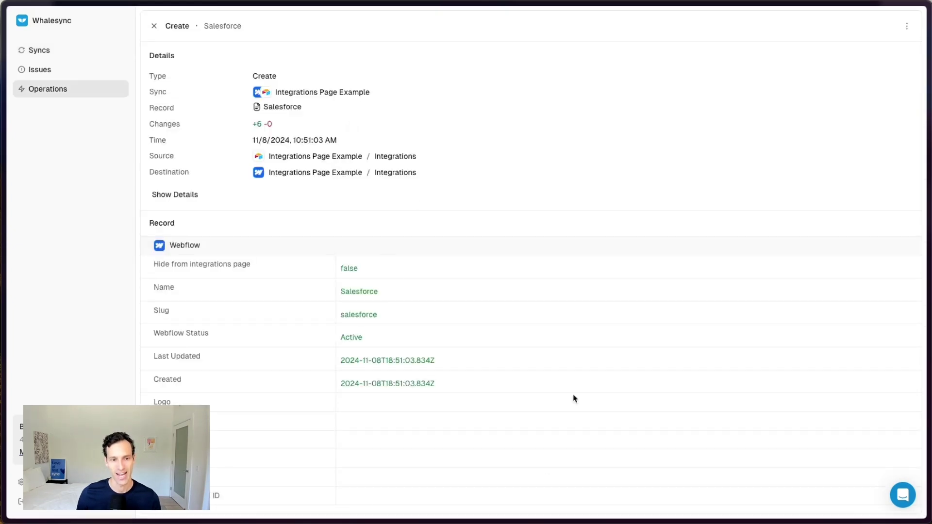
pyautogui.moveTo(5, 330)
pyautogui.click(44, 403)
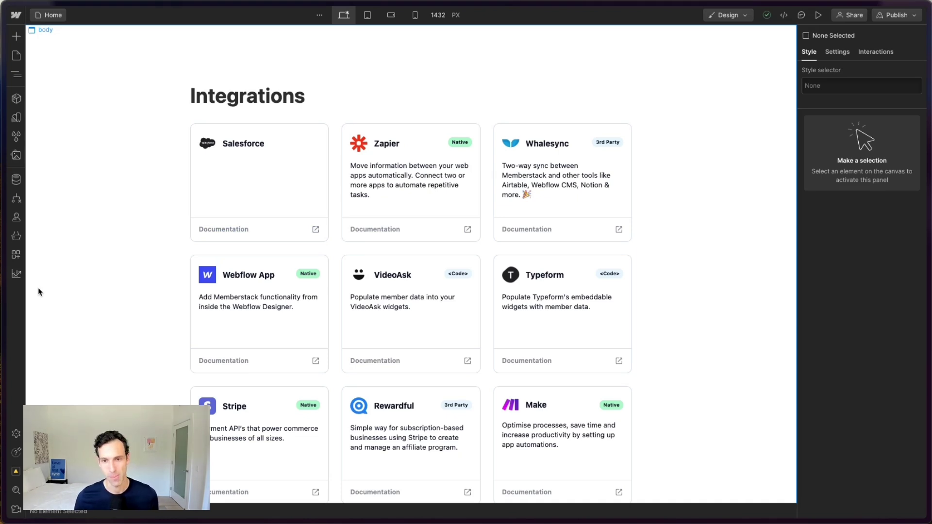
# Step: Start a new AI 'Generate text' field in the Integrations table, then discard it
pyautogui.moveTo(4, 291)
pyautogui.click(51, 378)
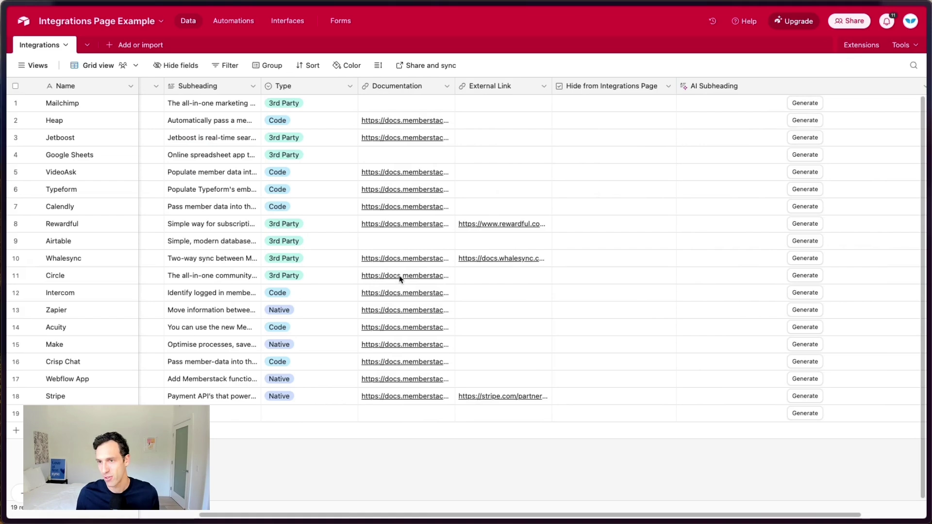
pyautogui.hscroll(4, 399, 278)
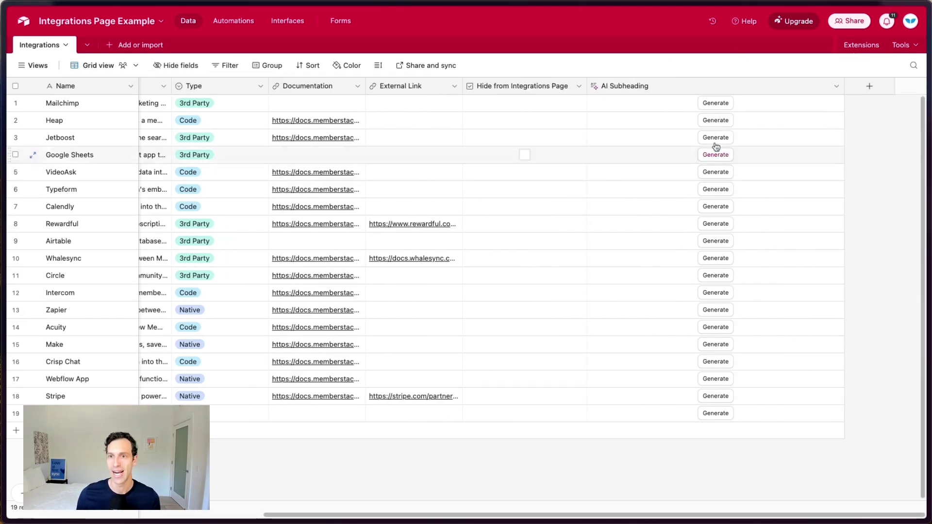
pyautogui.click(870, 87)
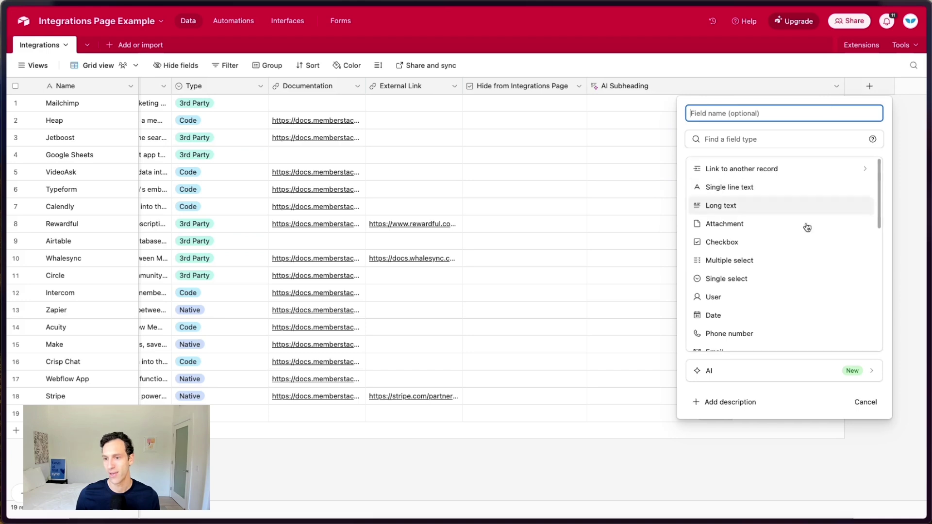
pyautogui.click(739, 370)
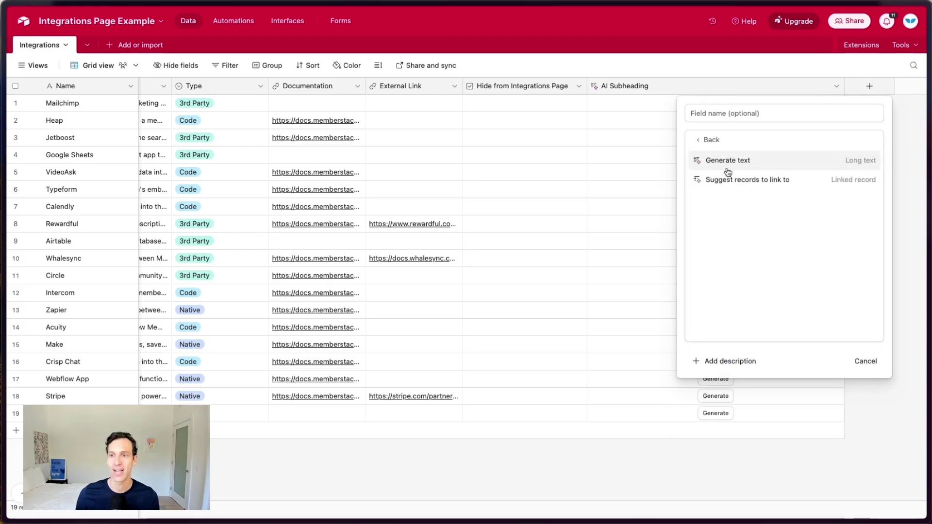
pyautogui.click(739, 161)
pyautogui.click(799, 228)
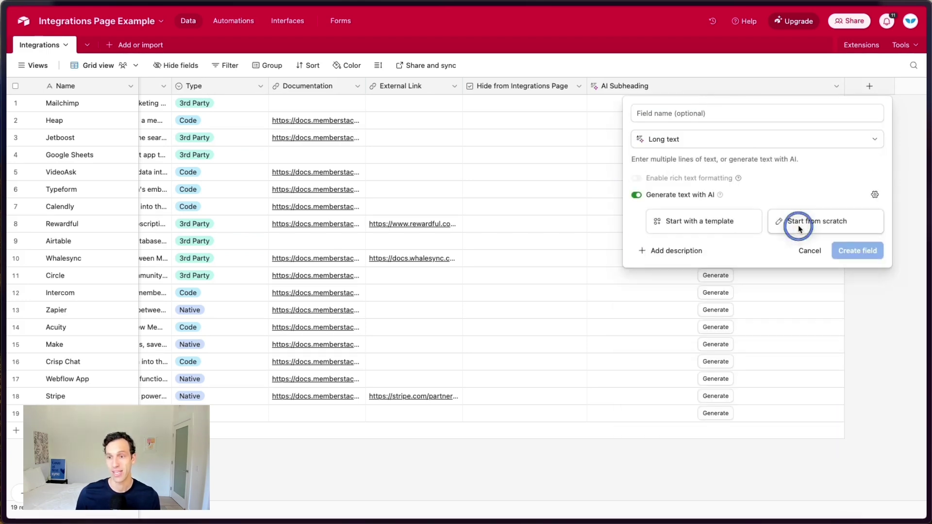
pyautogui.click(912, 149)
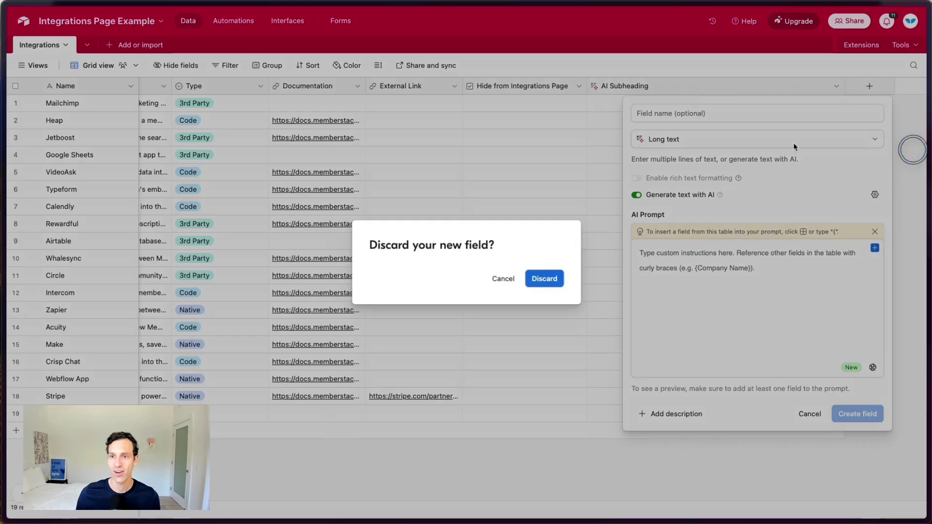
pyautogui.click(545, 278)
# Step: Review the AI Subheading field's prompt and preview, closing it unchanged
pyautogui.doubleClick(644, 85)
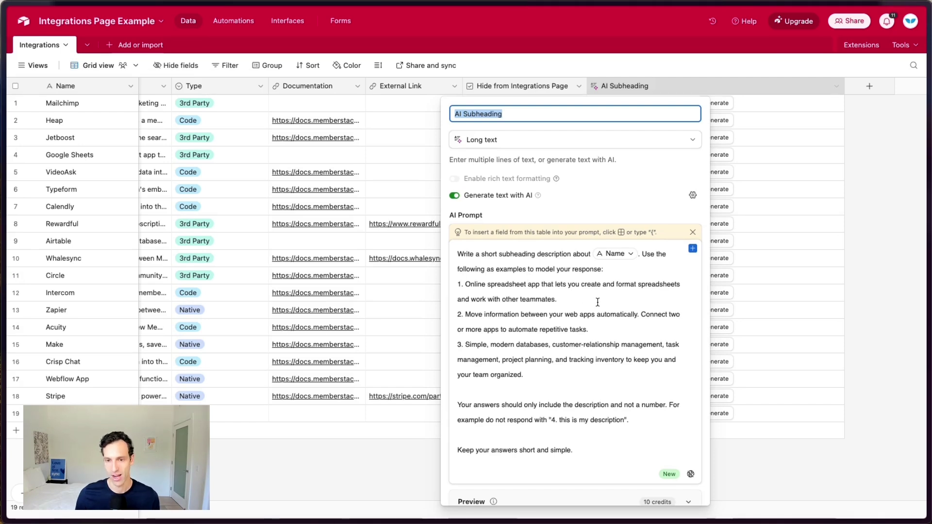
pyautogui.scroll(-4, 568, 321)
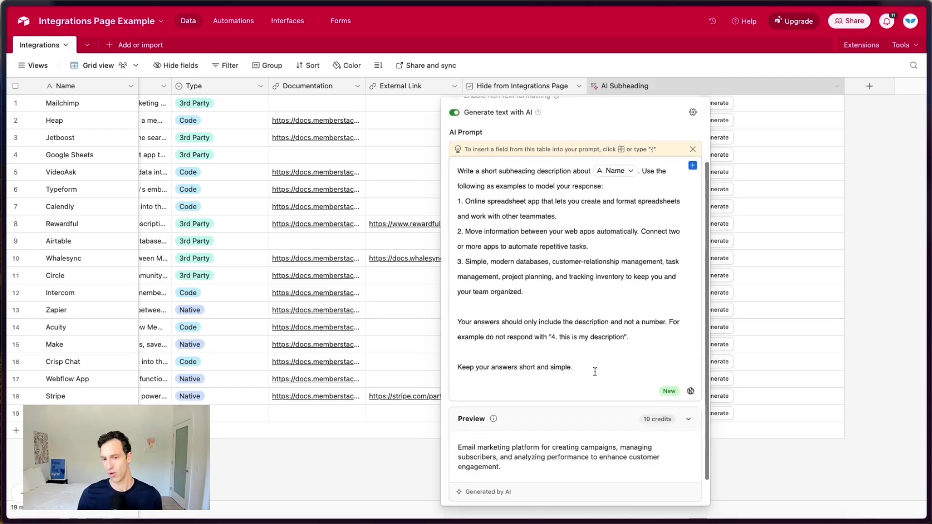
pyautogui.click(863, 206)
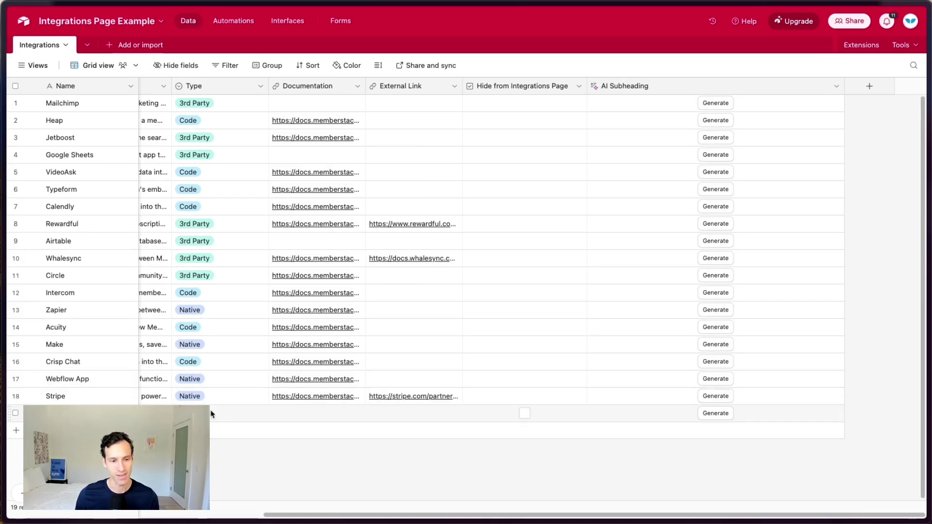
# Step: Generate Salesforce's 'Cloud-based platform for…' subheading, paste it into Subheading, and set Type to 3rd Party
pyautogui.hscroll(-6, 235, 420)
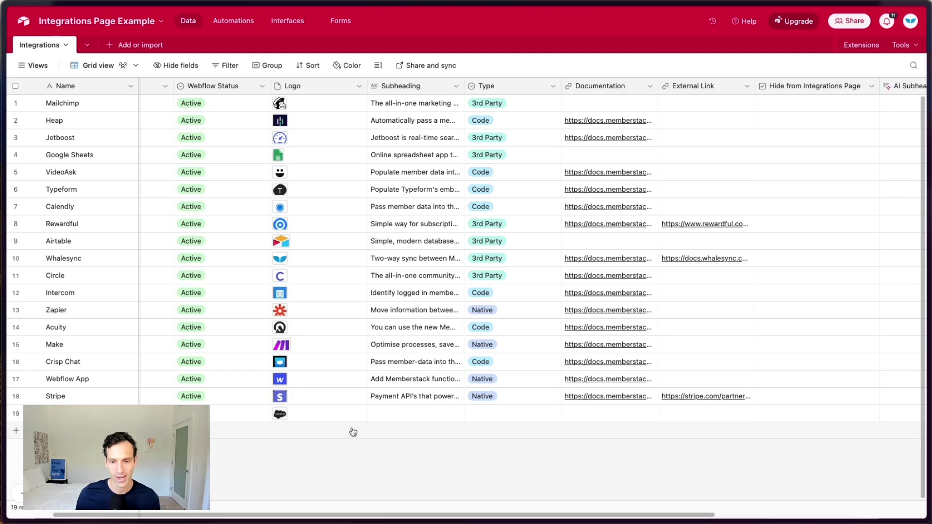
pyautogui.hscroll(6, 452, 455)
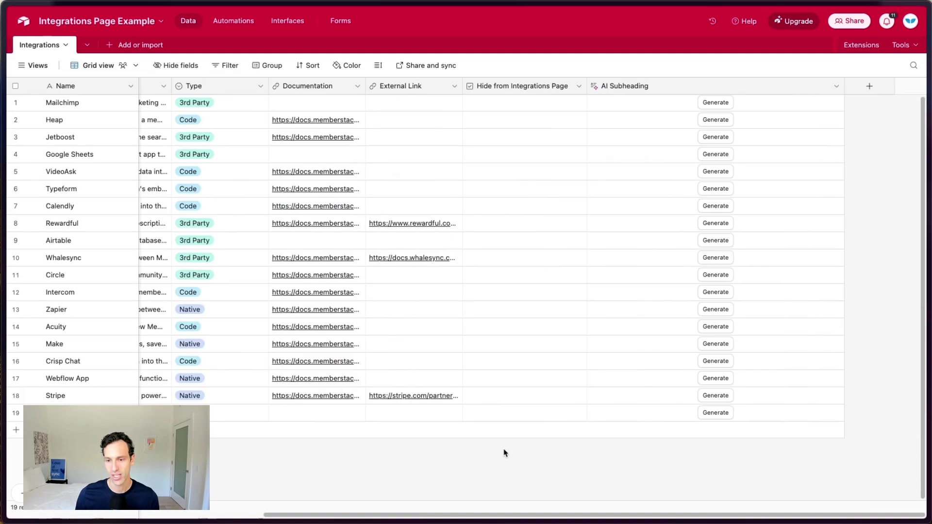
pyautogui.click(725, 414)
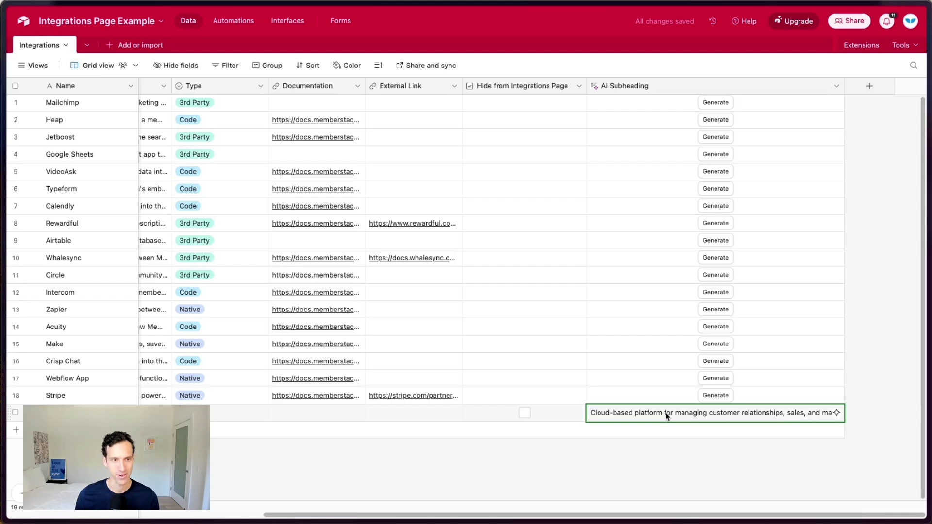
pyautogui.click(667, 414)
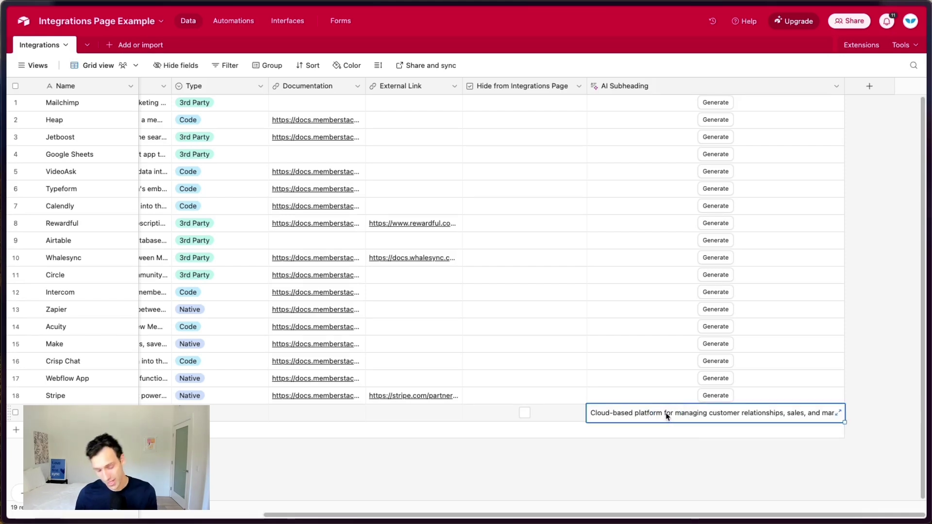
pyautogui.hscroll(-10, 602, 416)
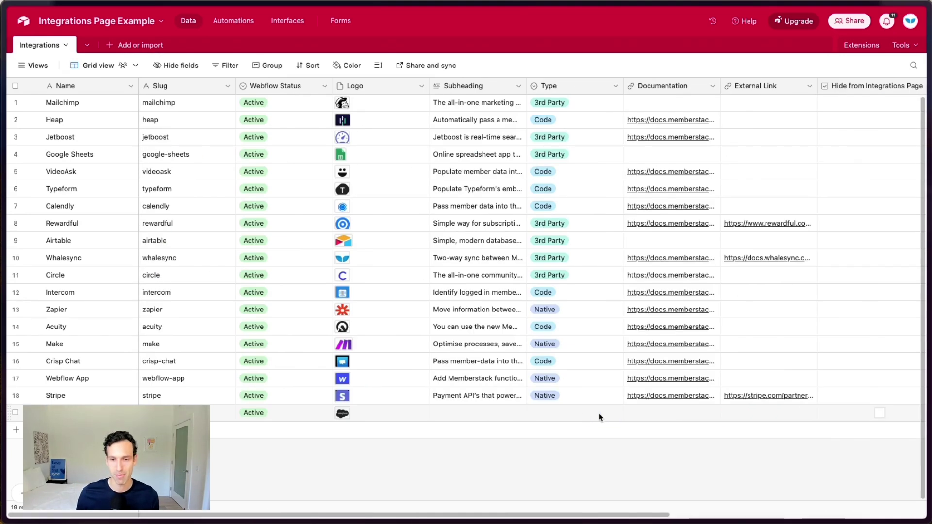
pyautogui.click(481, 414)
pyautogui.hotkey('ctrl', 'v')
pyautogui.click(547, 412)
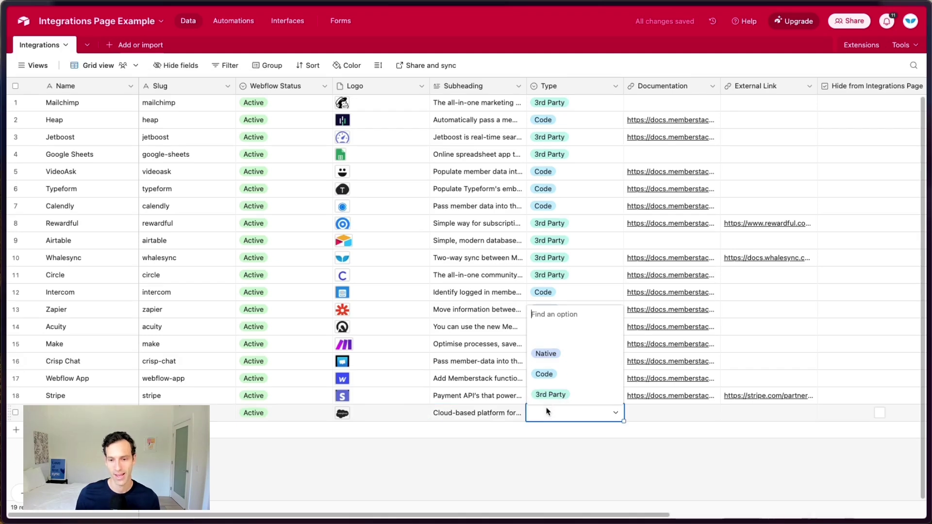
pyautogui.click(548, 394)
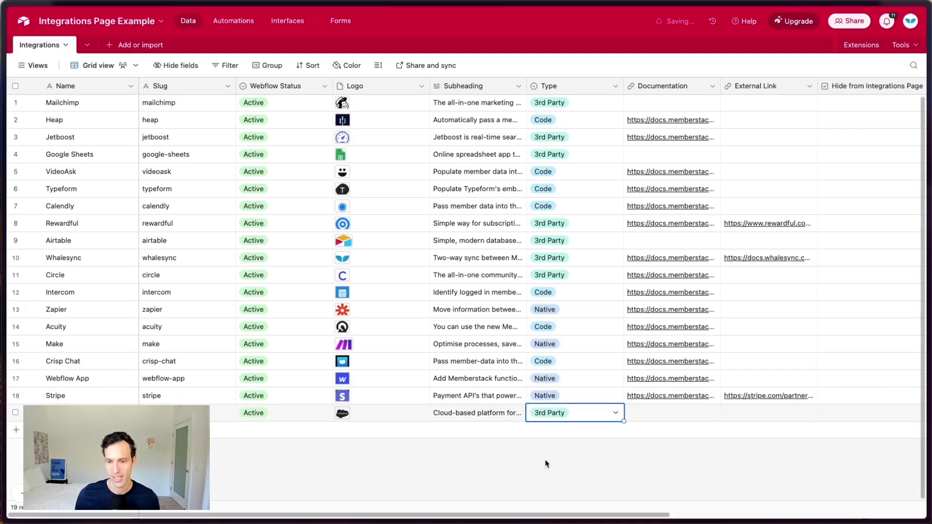
# Step: Review the newest Salesforce Update operations in Whalesync, then go back to the Webflow Designer
pyautogui.moveTo(3, 359)
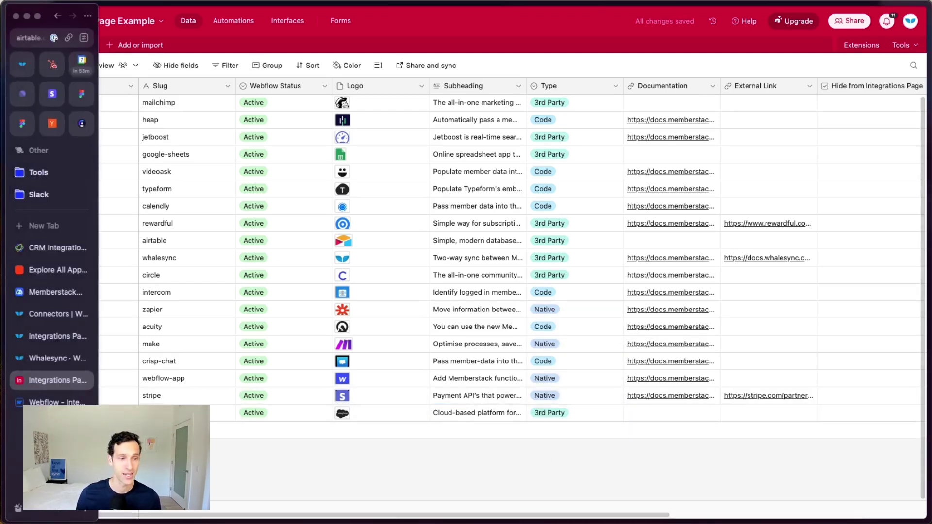
pyautogui.click(43, 369)
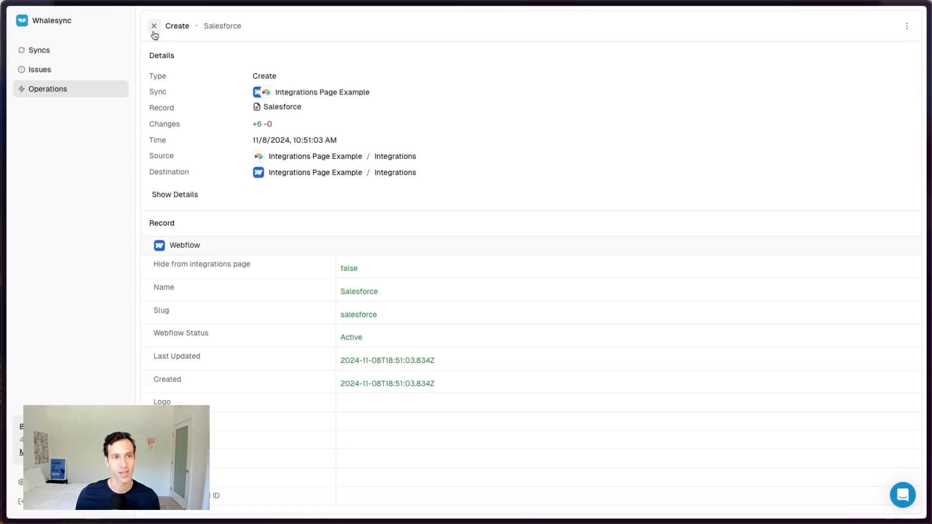
pyautogui.click(151, 28)
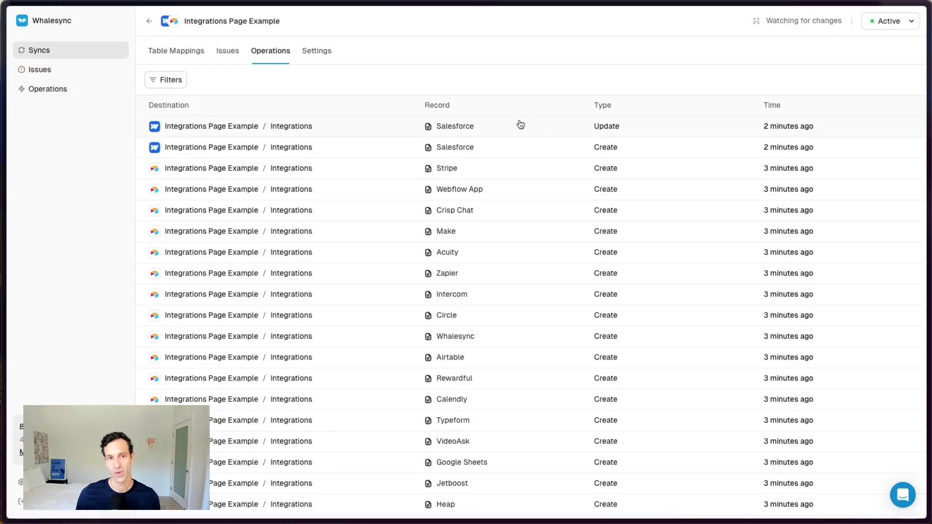
pyautogui.click(547, 126)
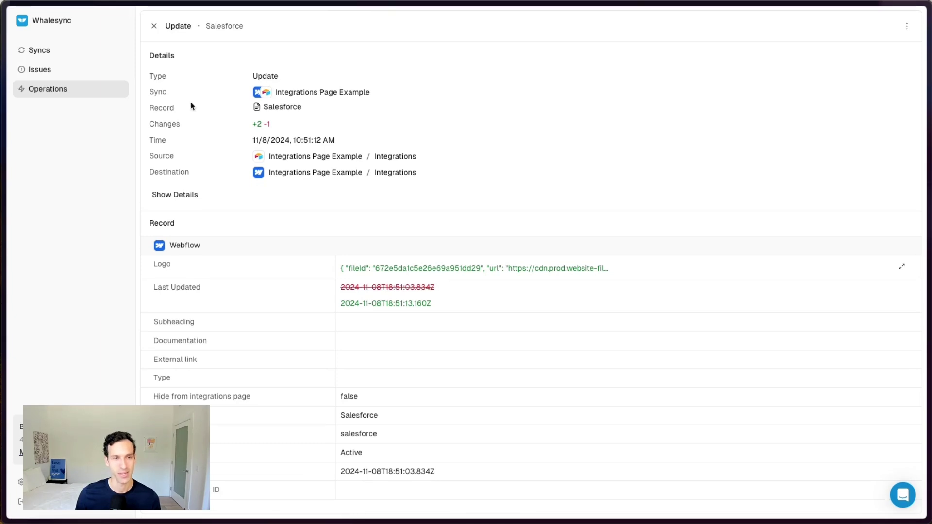
pyautogui.click(152, 26)
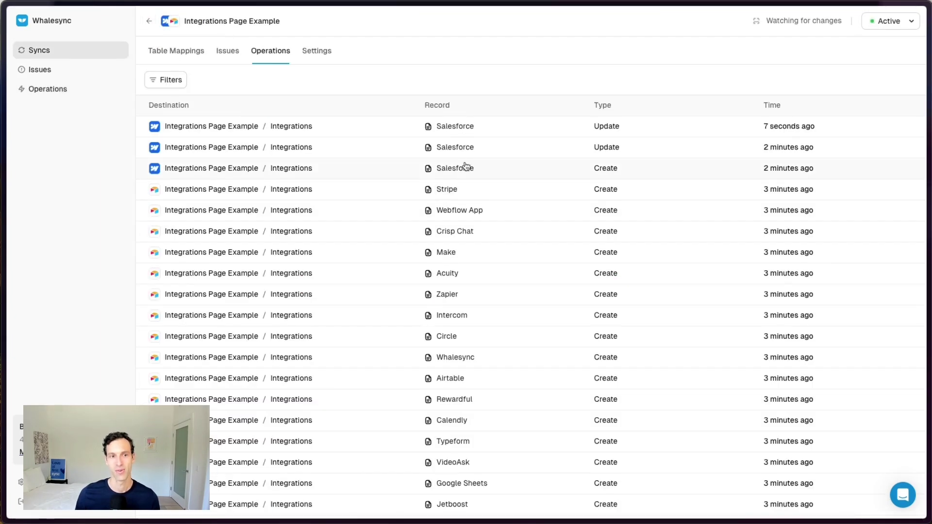
pyautogui.click(496, 125)
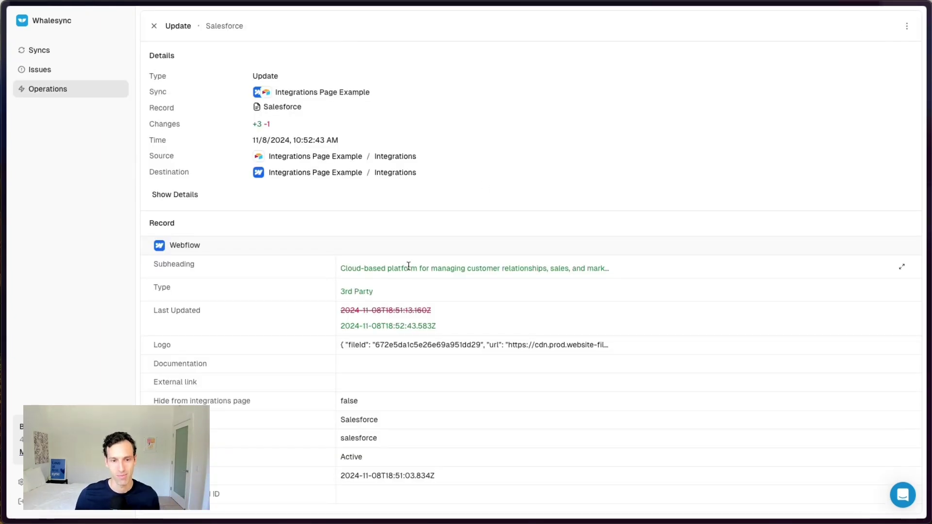
pyautogui.click(153, 26)
pyautogui.moveTo(5, 384)
pyautogui.click(43, 399)
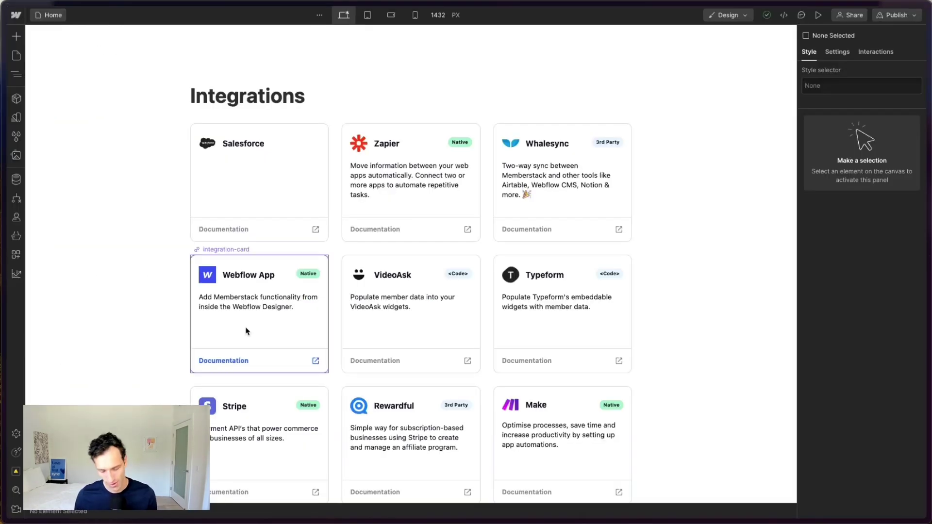
# Step: Reload the Webflow Designer and check the sync's field mappings in Whalesync
pyautogui.press('super+r')
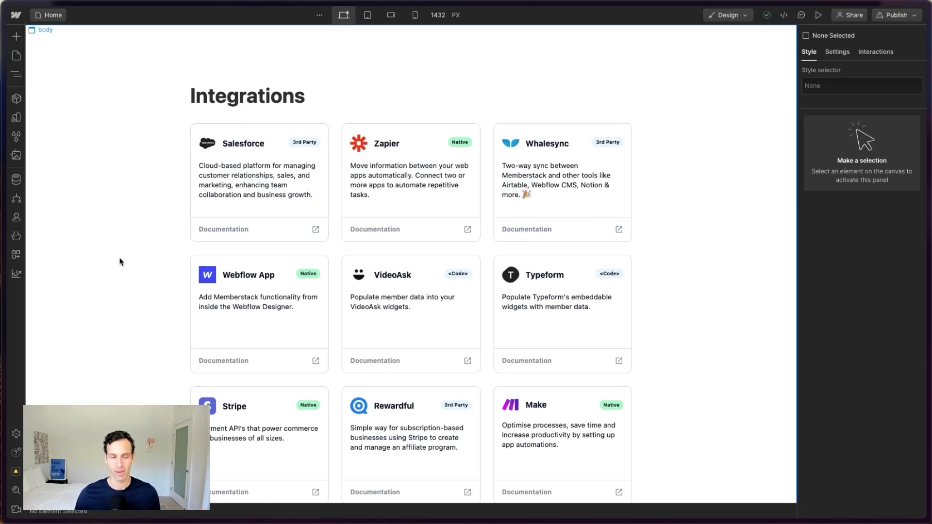
pyautogui.moveTo(3, 362)
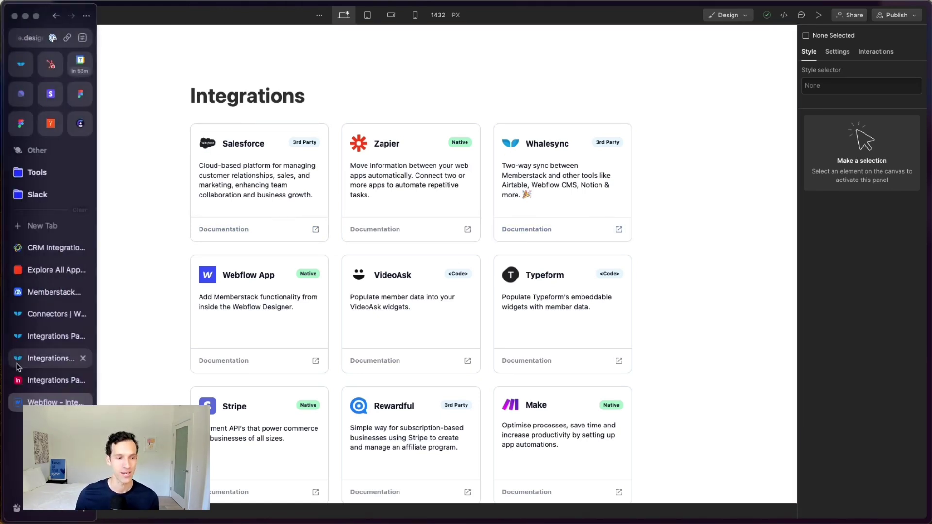
pyautogui.click(48, 364)
pyautogui.click(185, 52)
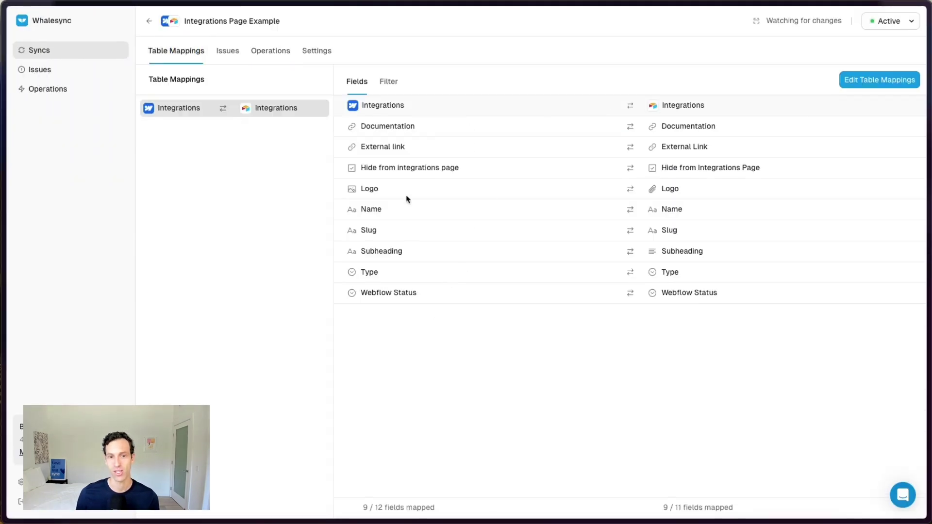
pyautogui.moveTo(4, 344)
pyautogui.click(48, 402)
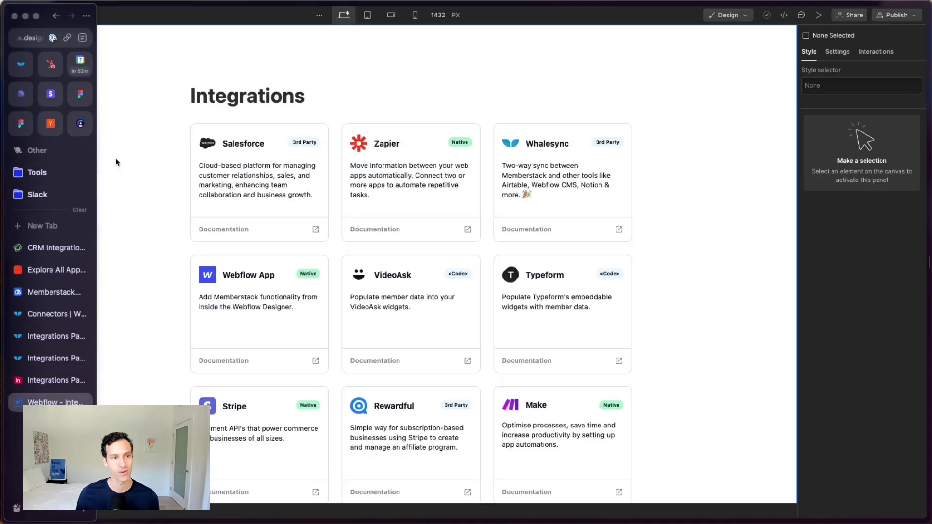
# Step: Open the Salesforce item in the Integrations CMS collection to inspect its synced Subheading
pyautogui.click(16, 179)
pyautogui.click(76, 56)
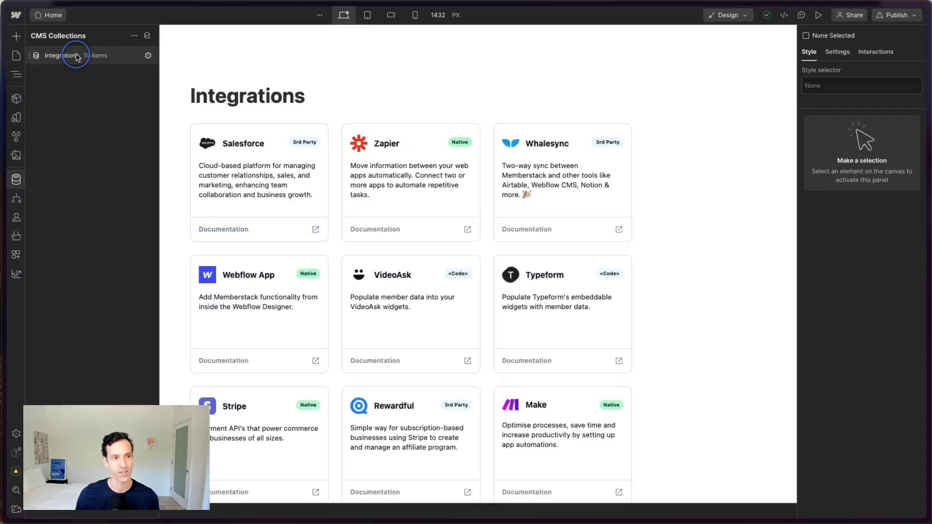
pyautogui.click(214, 72)
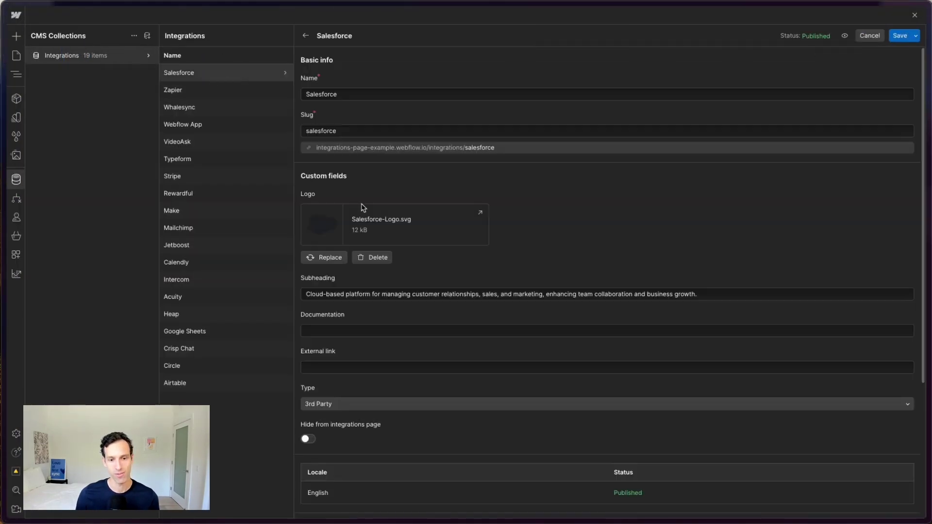
pyautogui.scroll(-4, 392, 306)
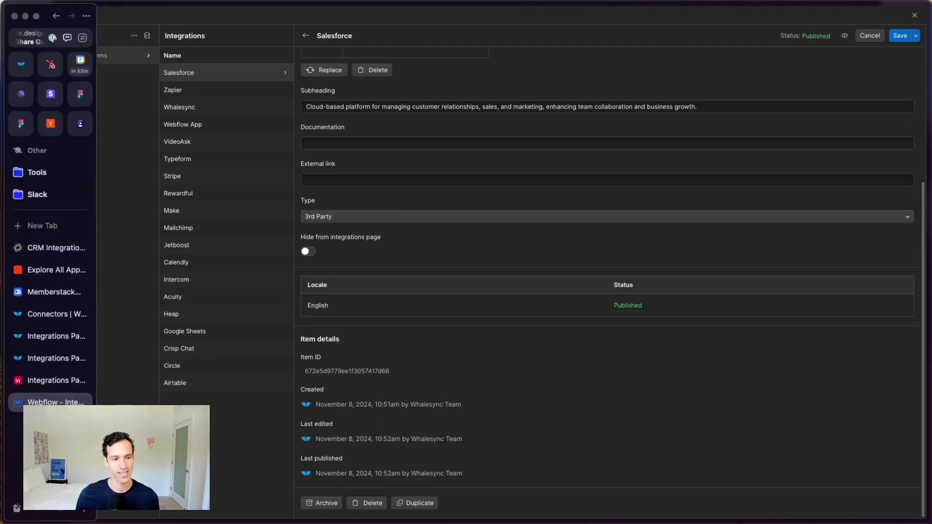
pyautogui.click(49, 381)
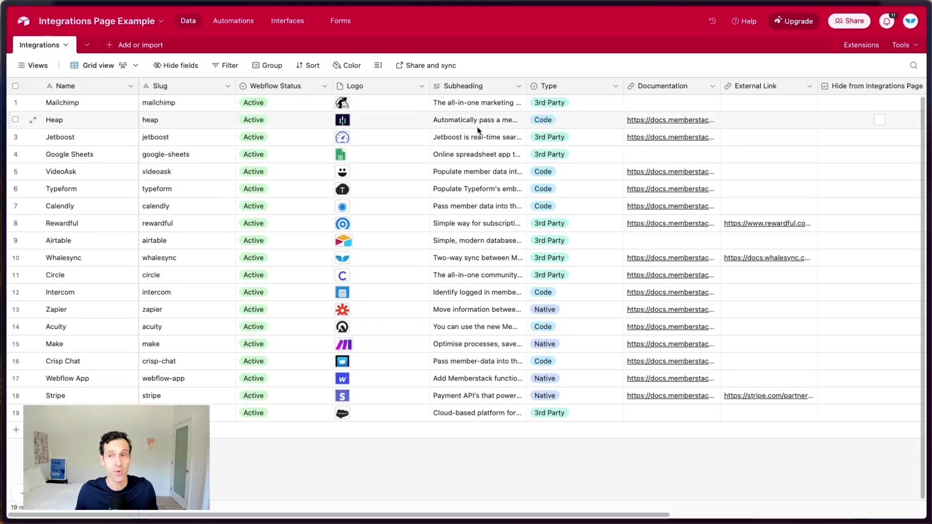
# Step: Start editing the Whalesync table mappings and confirm disabling the sync
pyautogui.hscroll(5, 479, 156)
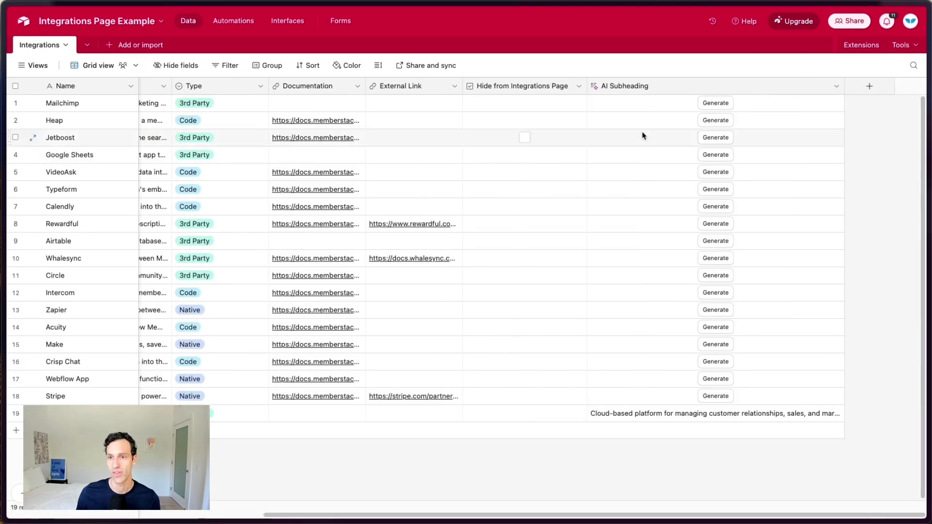
pyautogui.hscroll(-5, 618, 291)
pyautogui.moveTo(2, 272)
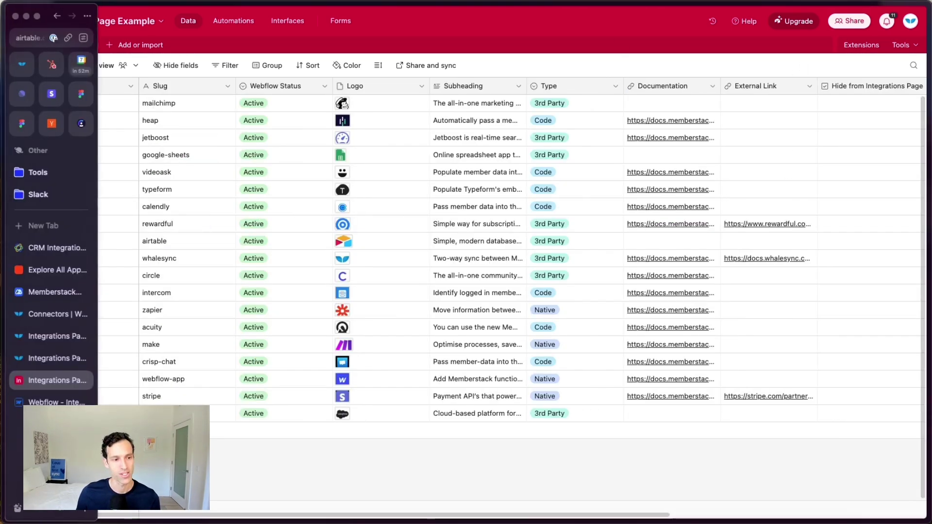
pyautogui.click(52, 402)
pyautogui.click(56, 358)
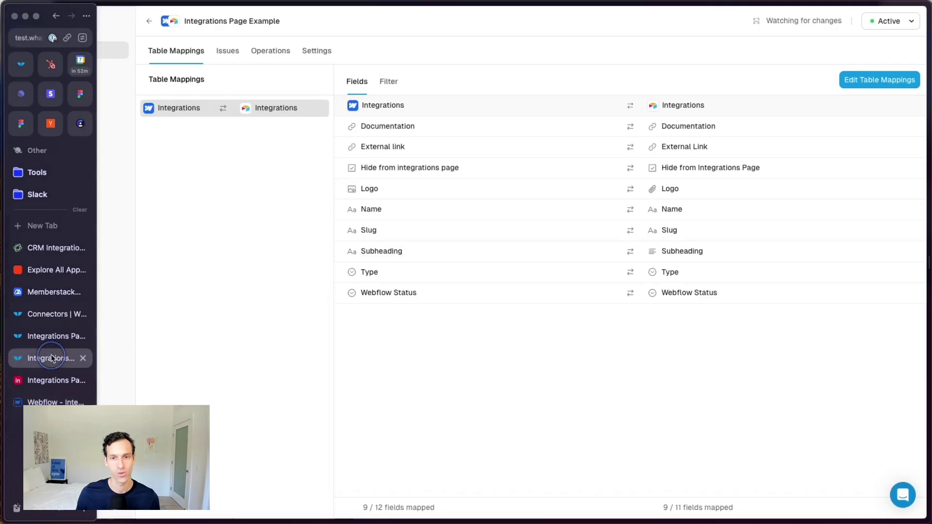
pyautogui.click(879, 79)
pyautogui.click(558, 291)
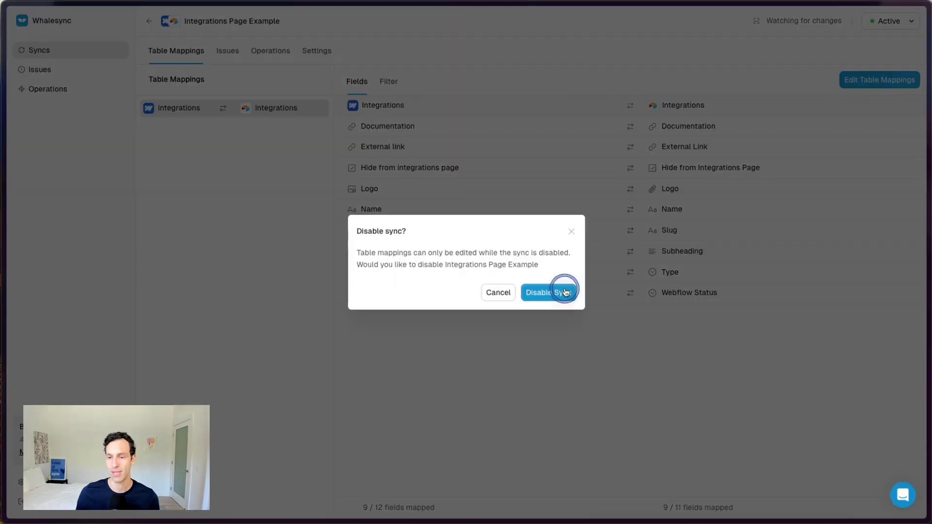
# Step: Refresh the available fields, dismiss the disable-sync prompt, and leave the mapping editor
pyautogui.click(890, 91)
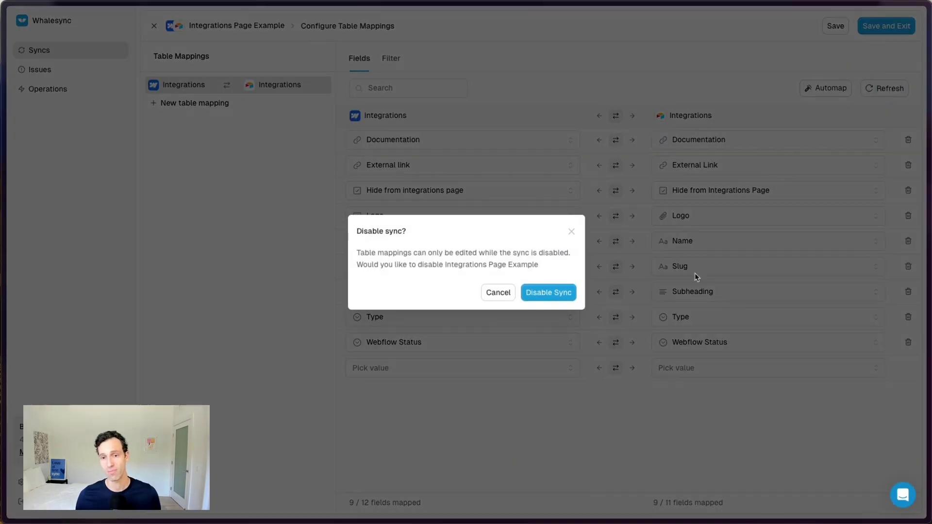
pyautogui.click(523, 297)
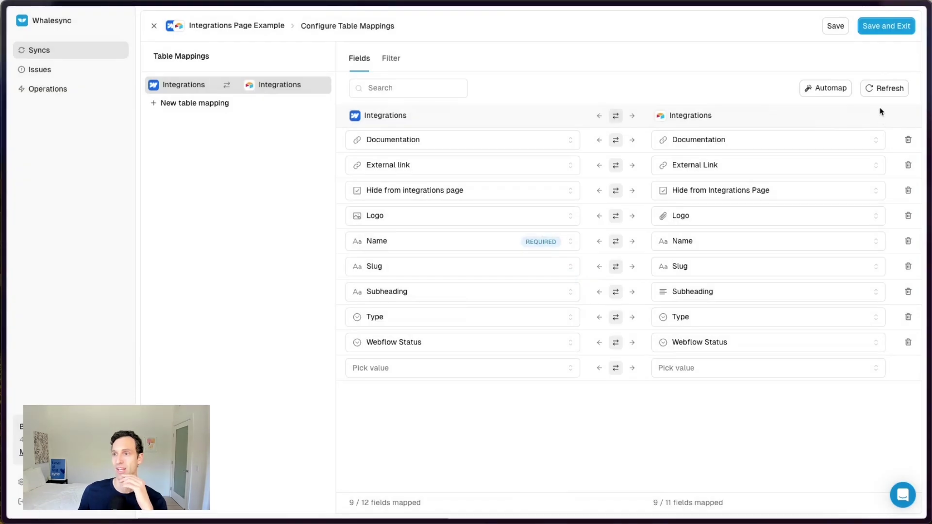
pyautogui.click(885, 88)
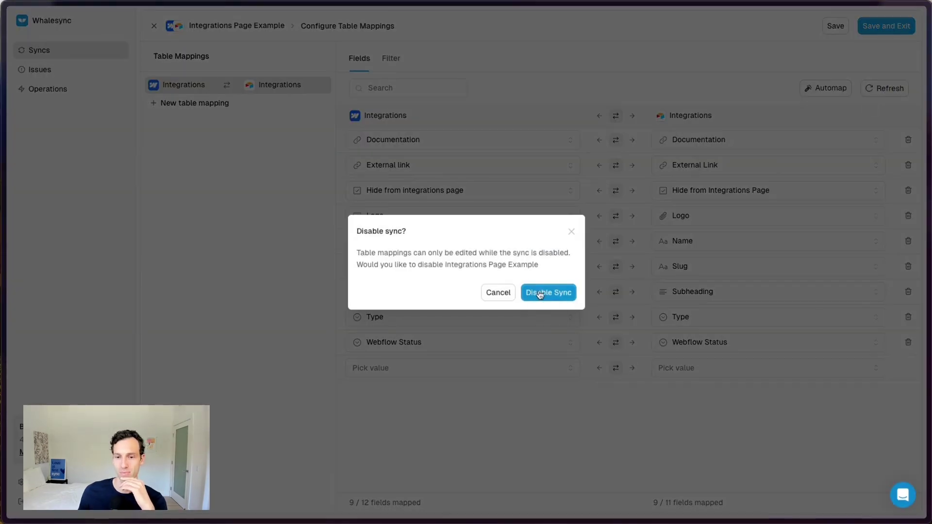
pyautogui.click(540, 293)
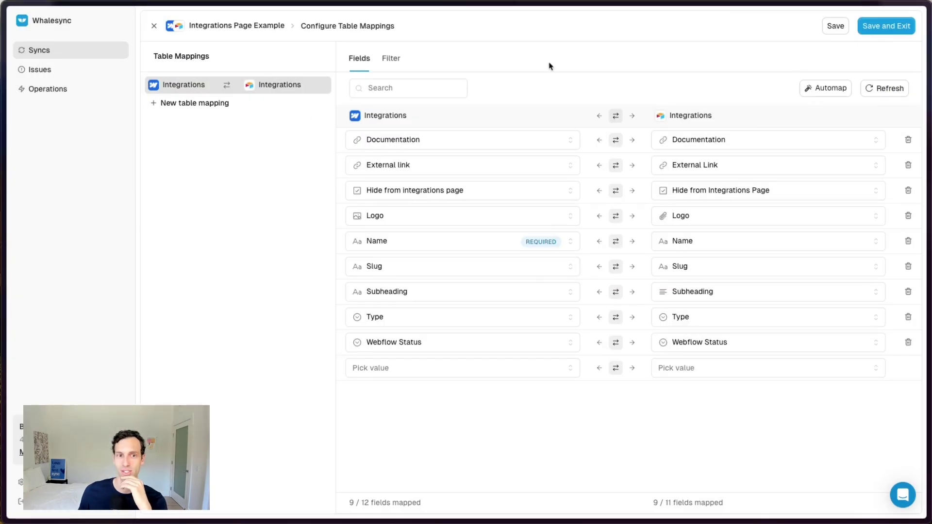
pyautogui.click(835, 25)
pyautogui.click(886, 26)
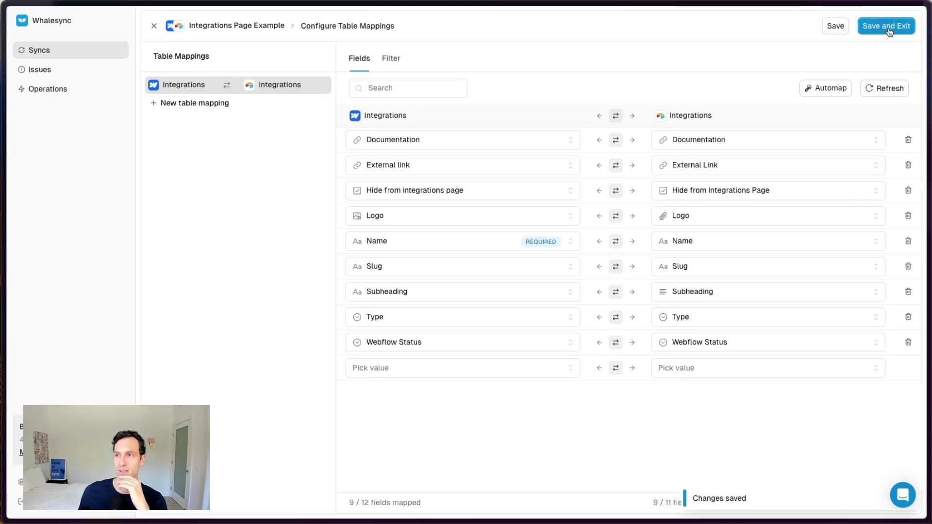
pyautogui.click(885, 24)
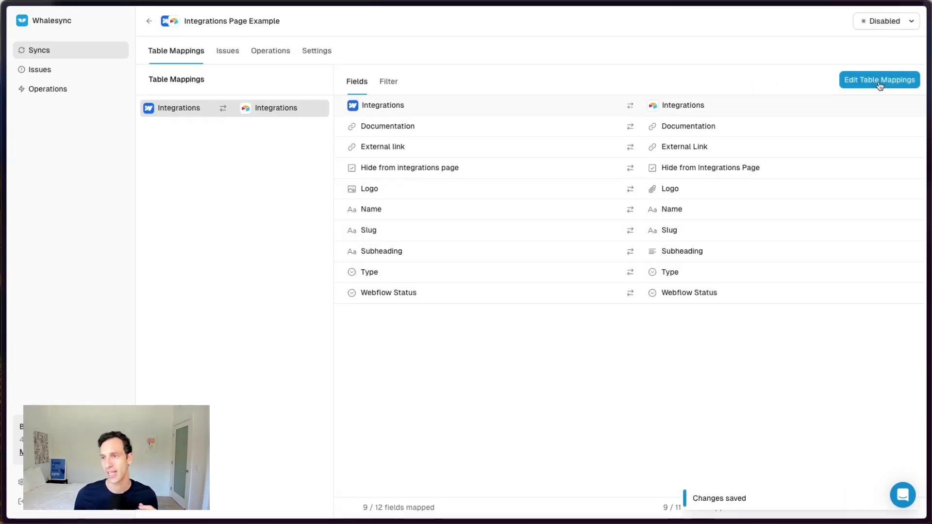
# Step: Skip Automap and map [read-only] AI Subheading into Webflow's Subheading field
pyautogui.click(879, 81)
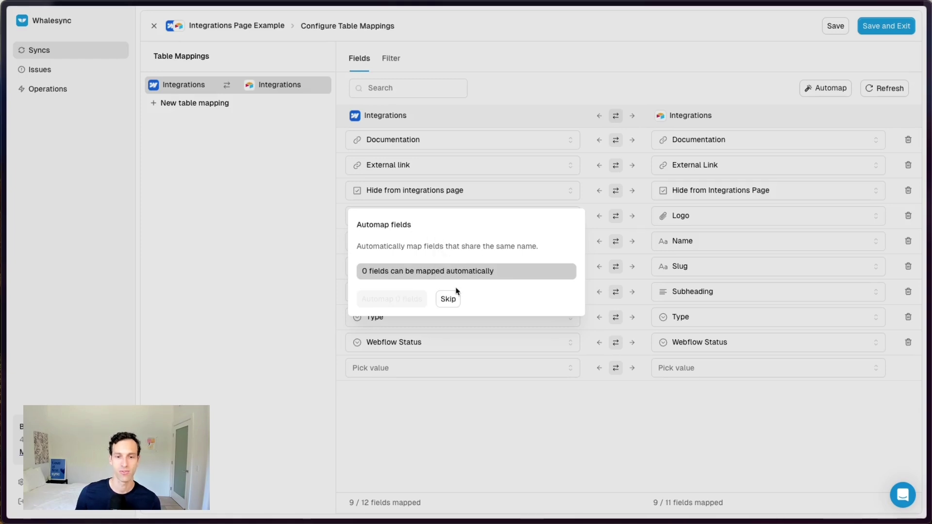
pyautogui.click(451, 296)
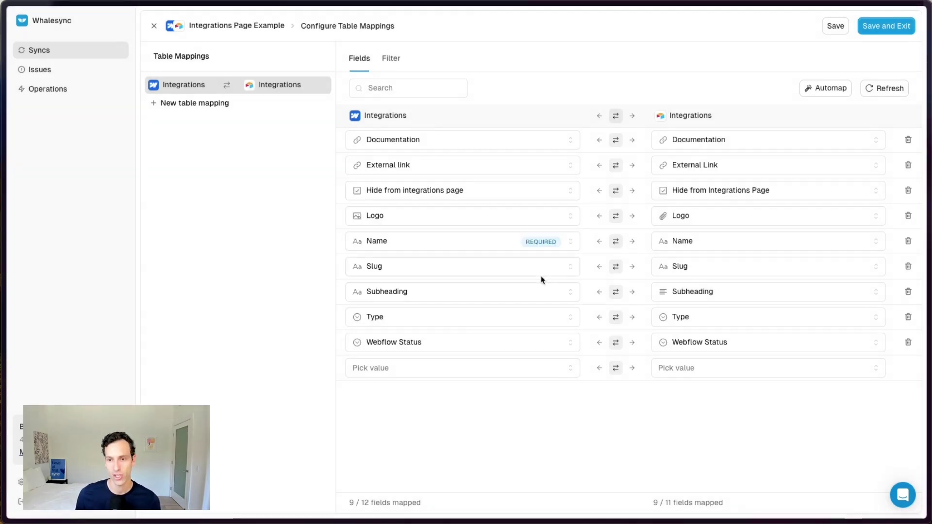
pyautogui.click(681, 298)
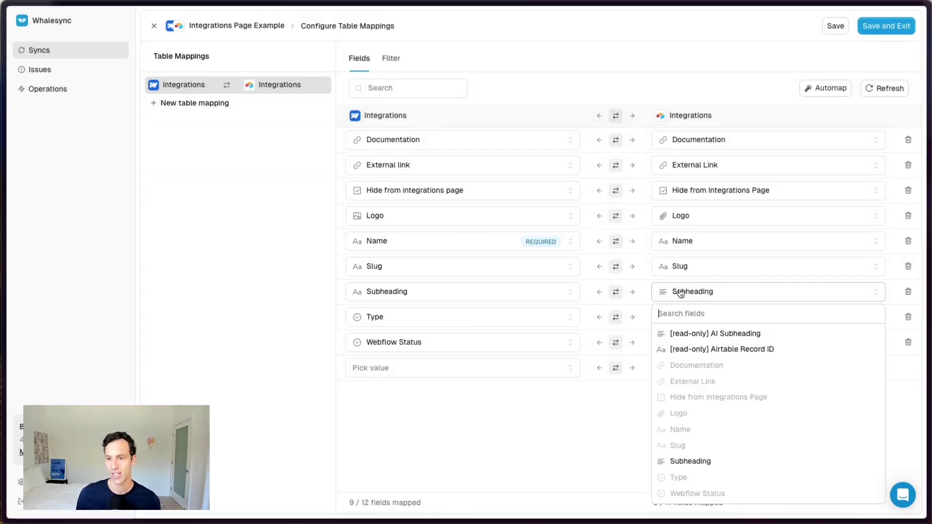
pyautogui.click(728, 335)
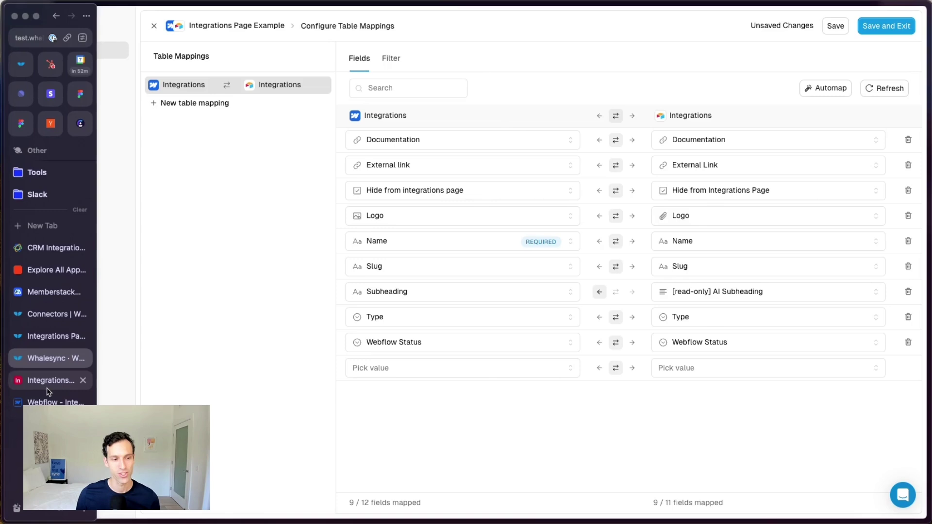
pyautogui.click(43, 383)
pyautogui.hscroll(7, 604, 354)
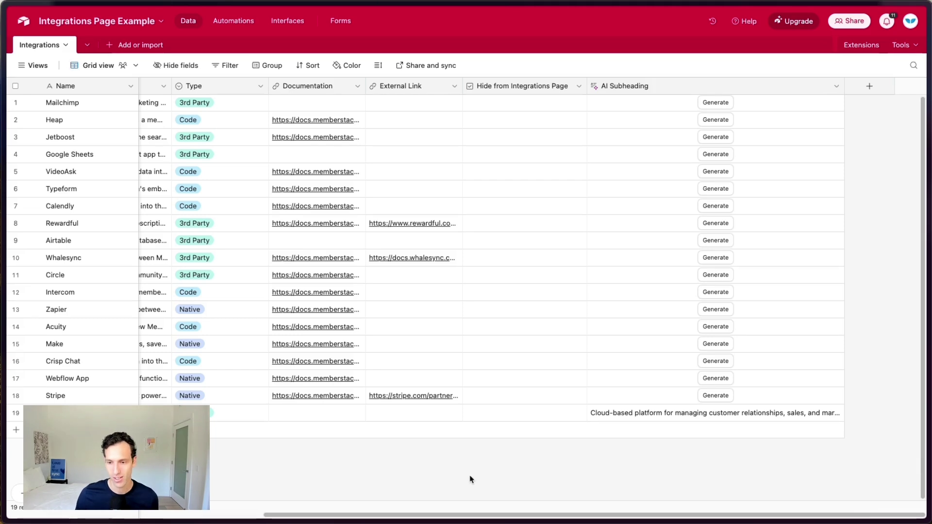
# Step: Add a new record with Shift+Enter and generate its AI Subheading text
pyautogui.hscroll(-7, 552, 333)
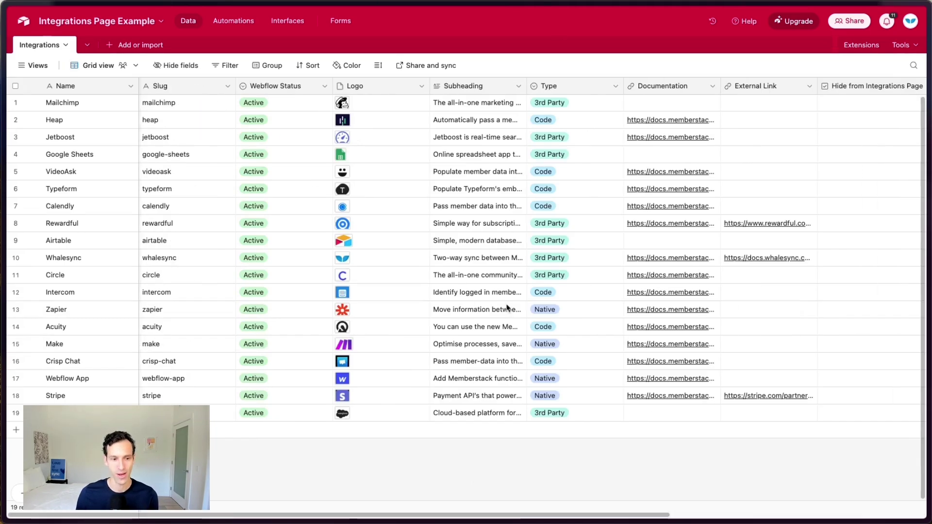
pyautogui.hotkey('shift', 'Return')
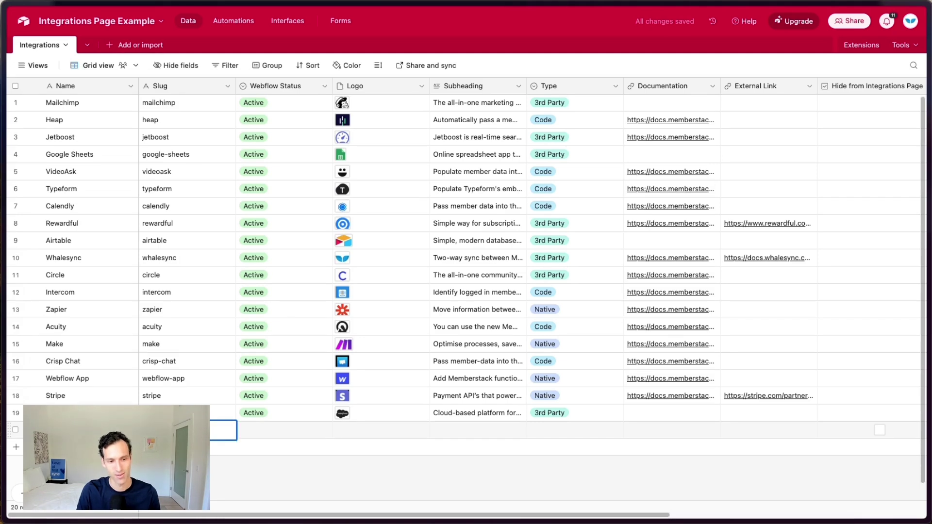
pyautogui.hscroll(7, 414, 429)
pyautogui.click(716, 426)
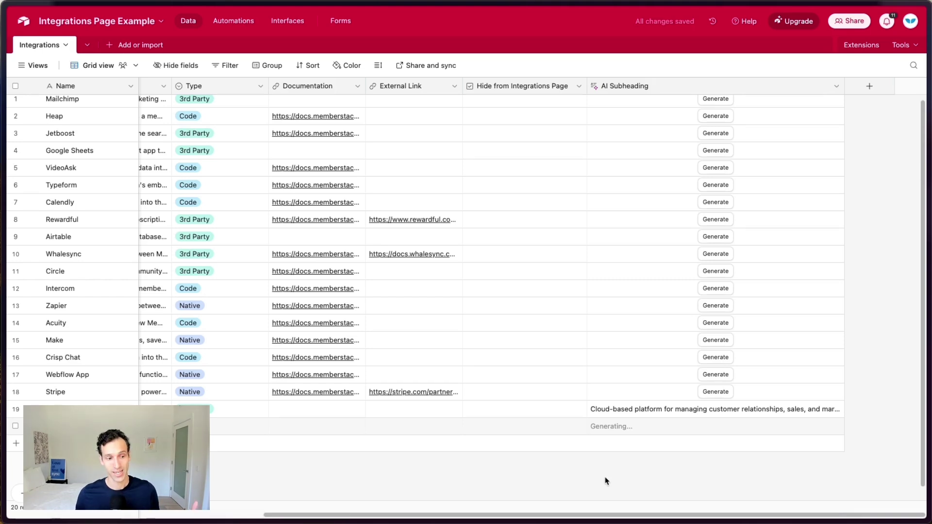
pyautogui.click(678, 428)
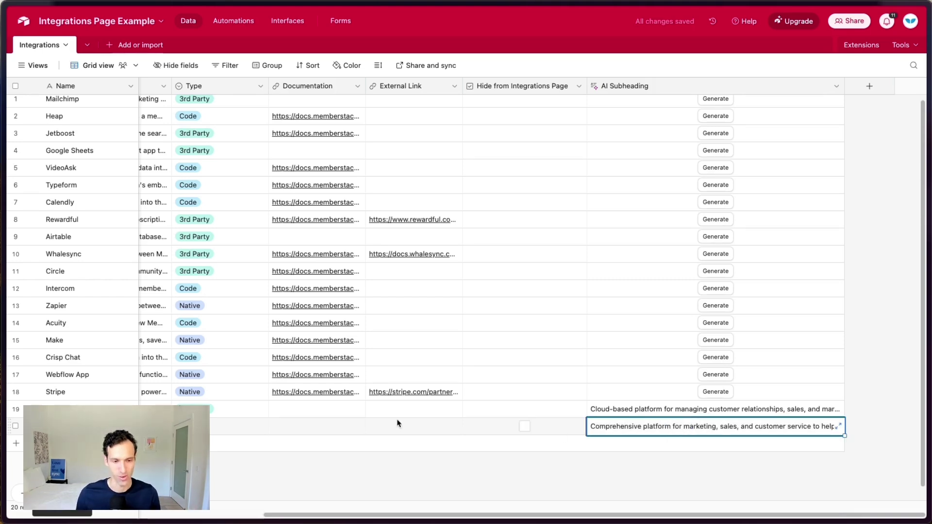
# Step: Paste the generated 'Comprehensive platform for marketing, sales…' text into the record's Subheading
pyautogui.hscroll(-10, 397, 423)
pyautogui.click(474, 424)
pyautogui.press('super+v')
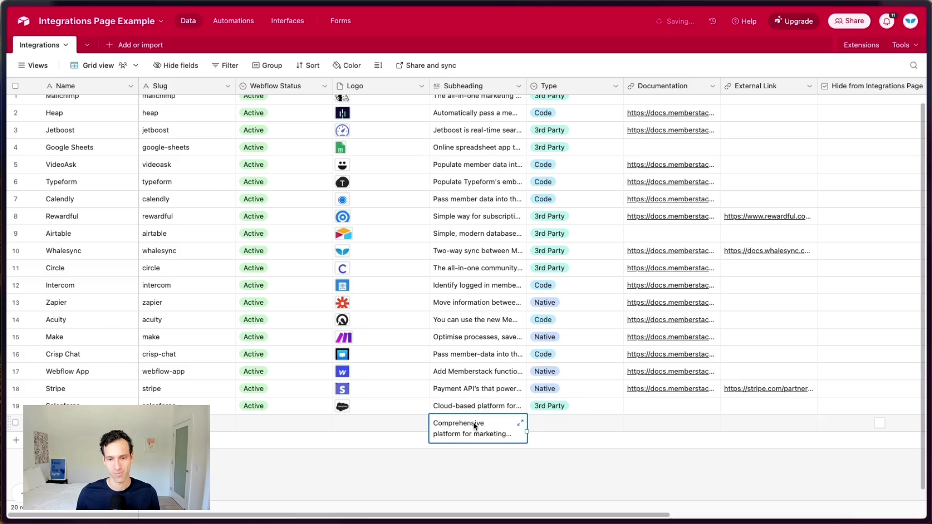